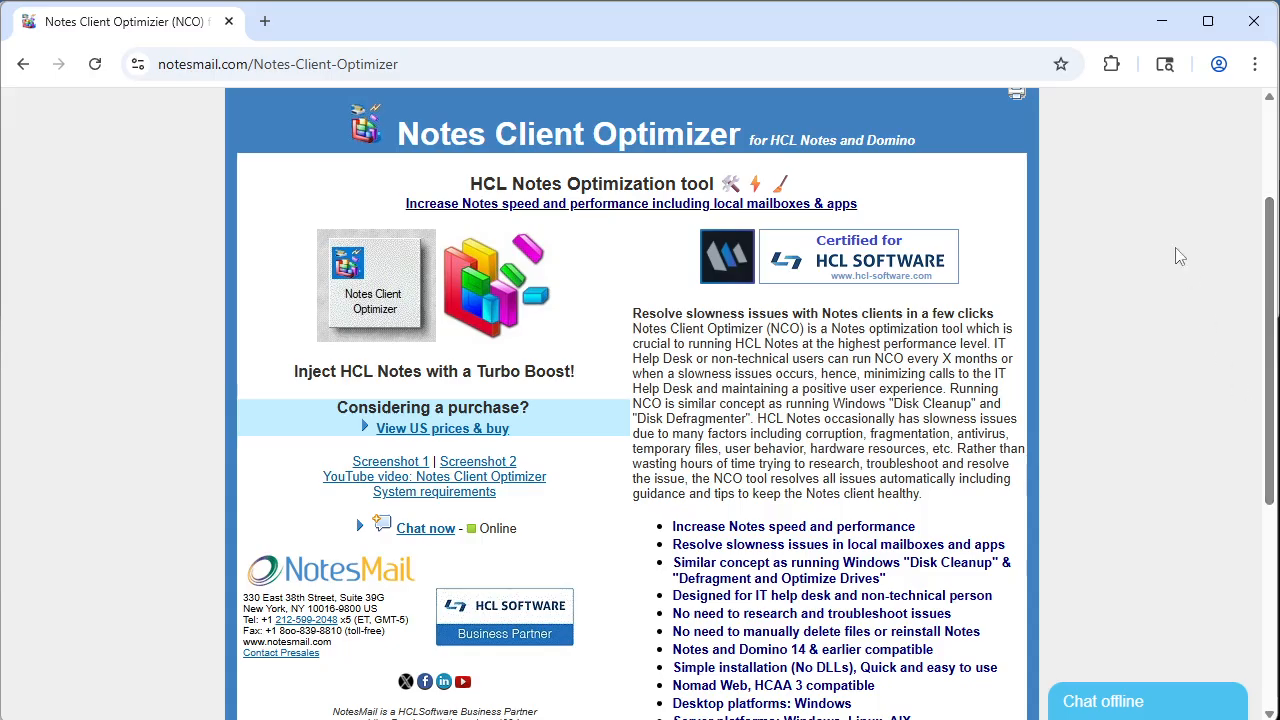
# Step: Minimize the browser and Settings windows and open the inbox email "Notes Client Optimizer (NCO) for HCL Notes"
pyautogui.click(1162, 24)
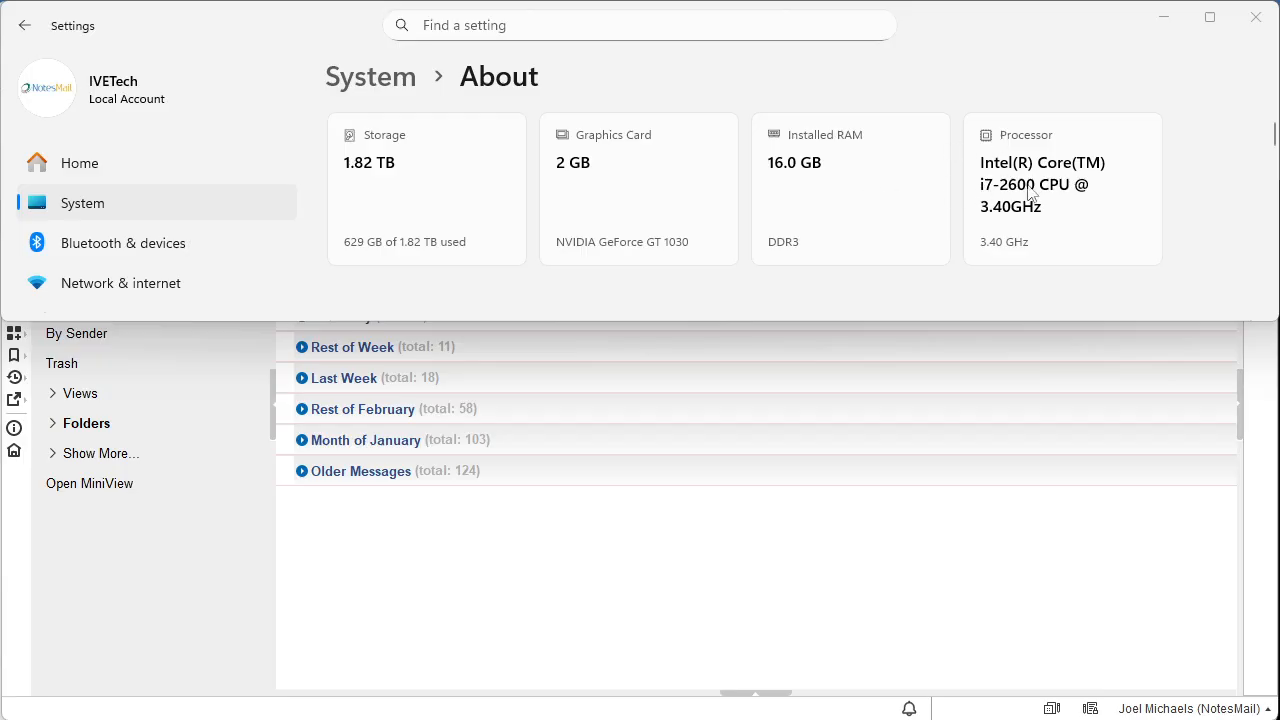
pyautogui.click(1166, 20)
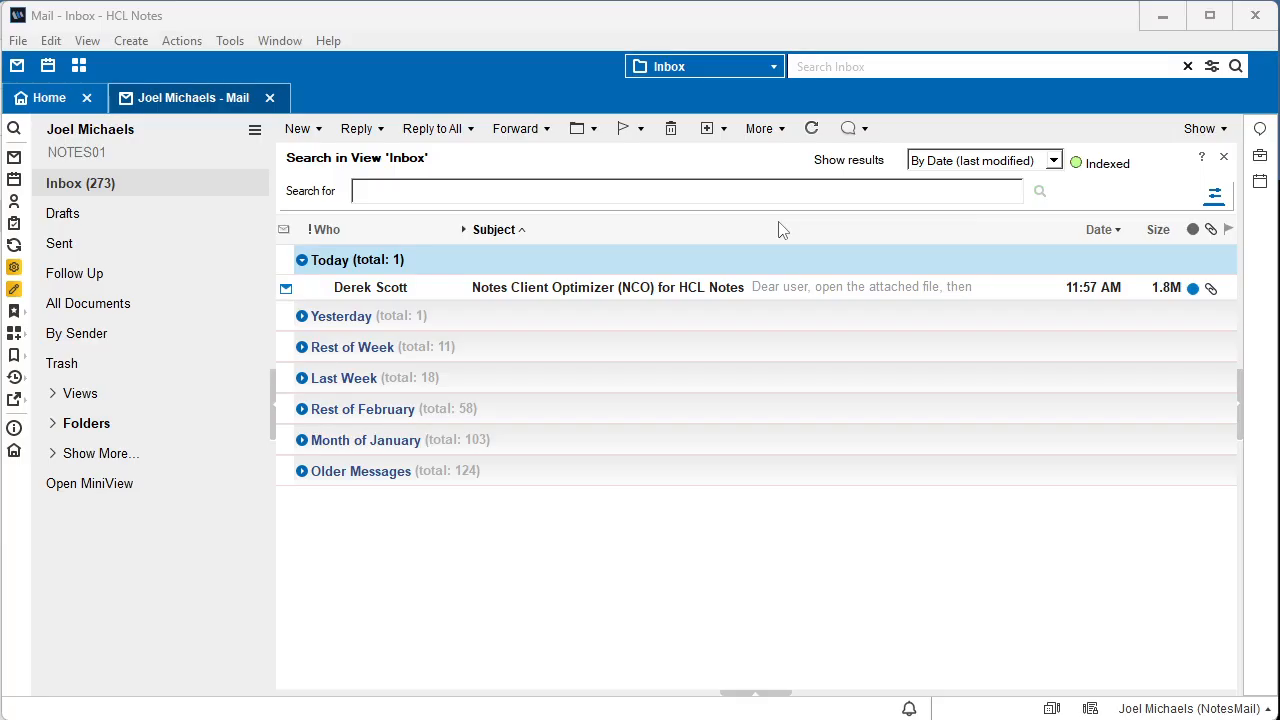
pyautogui.click(610, 296)
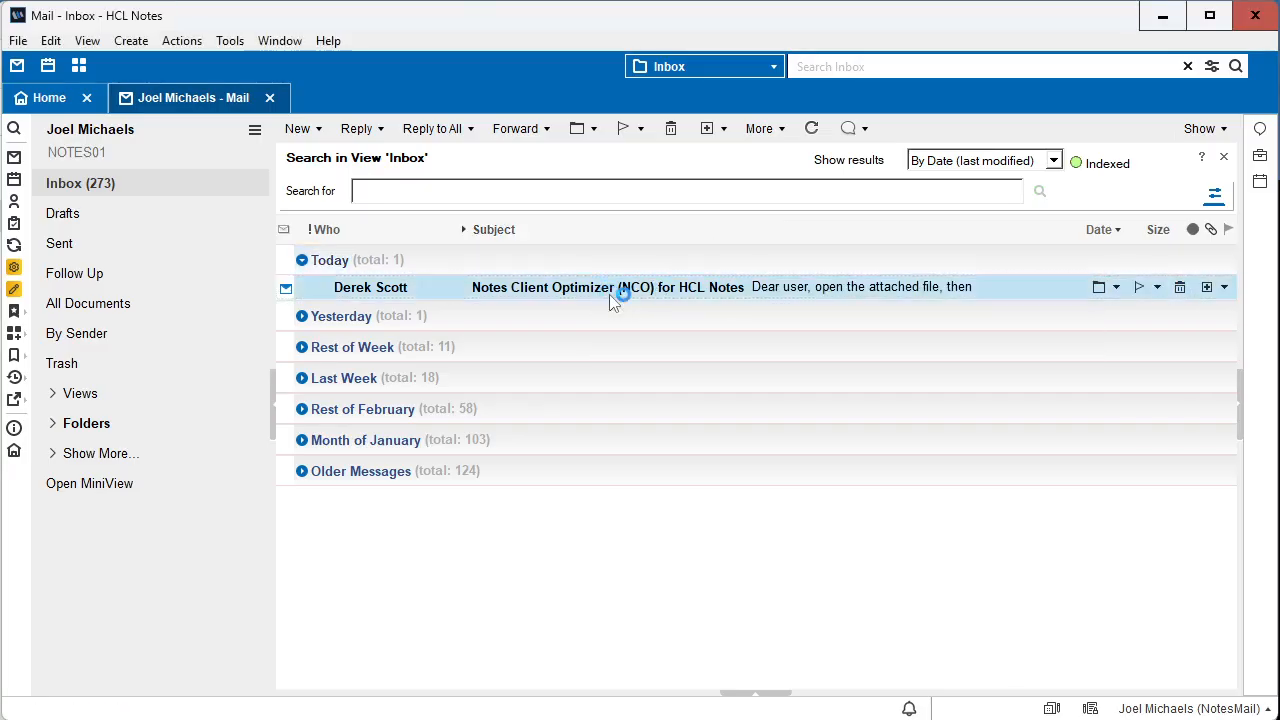
pyautogui.doubleClick(610, 296)
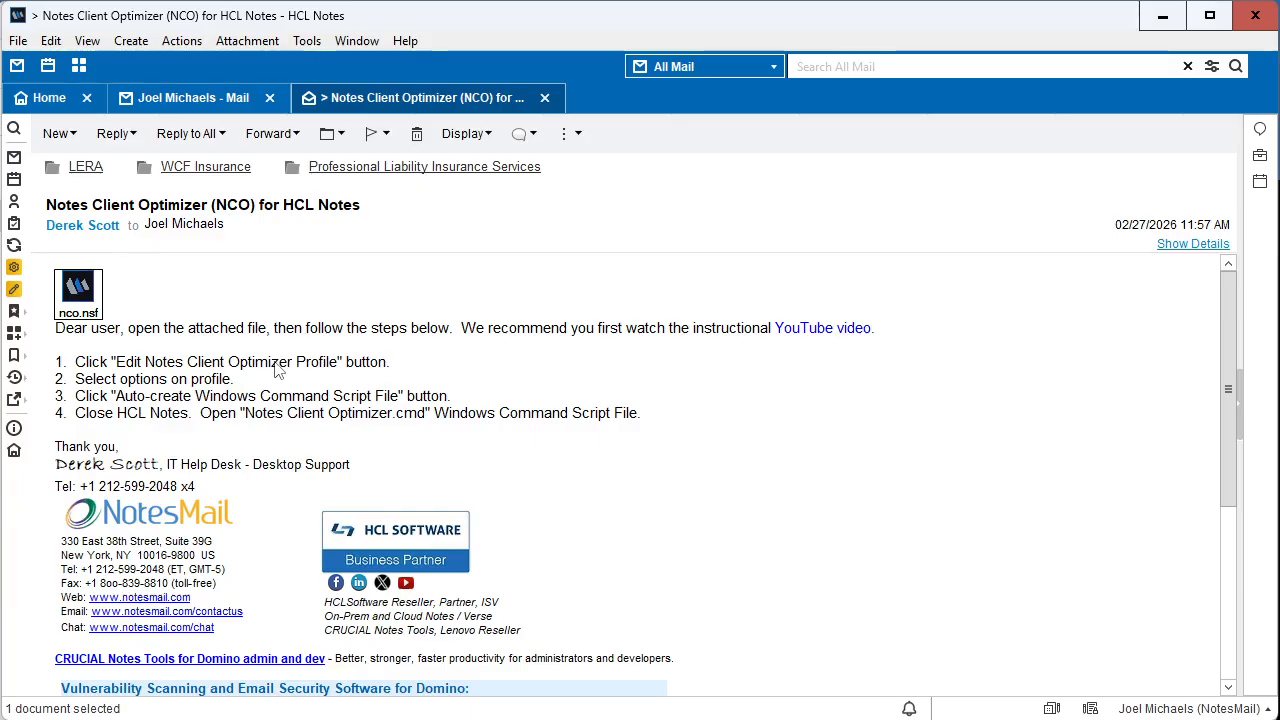
# Step: Open the email's attached nco.nsf application and accept its software license agreement
pyautogui.doubleClick(88, 306)
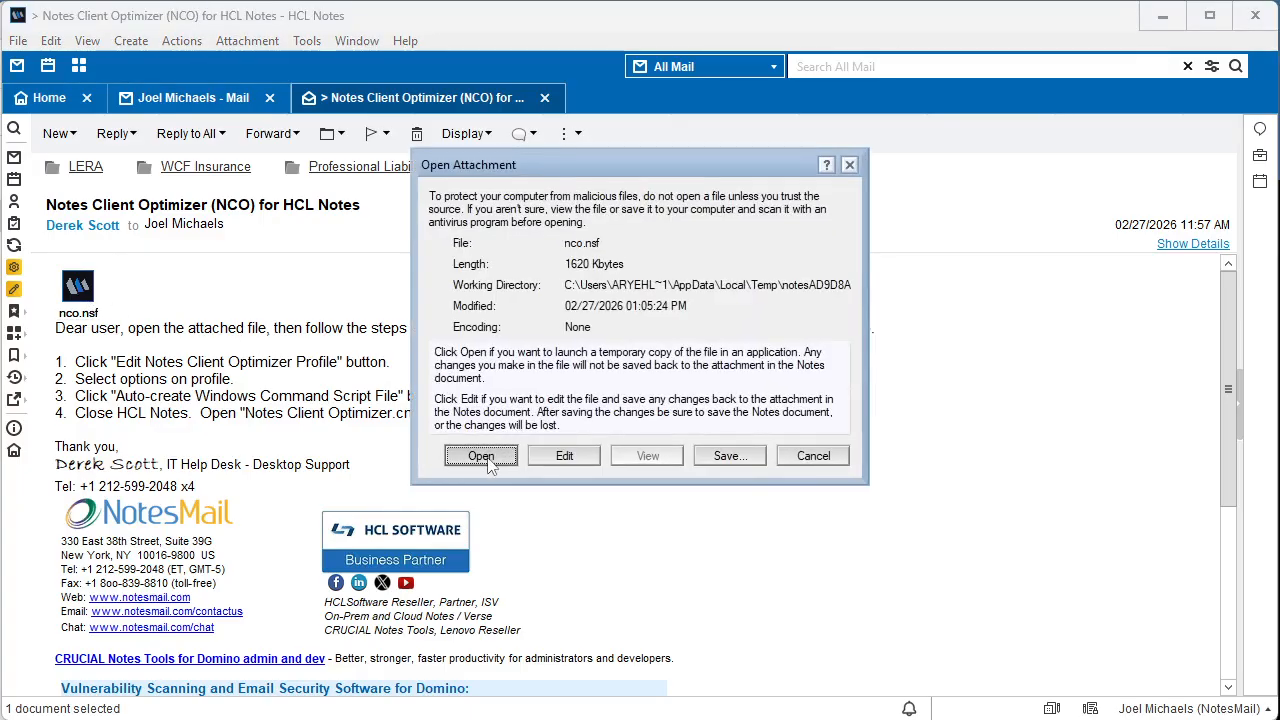
pyautogui.click(481, 456)
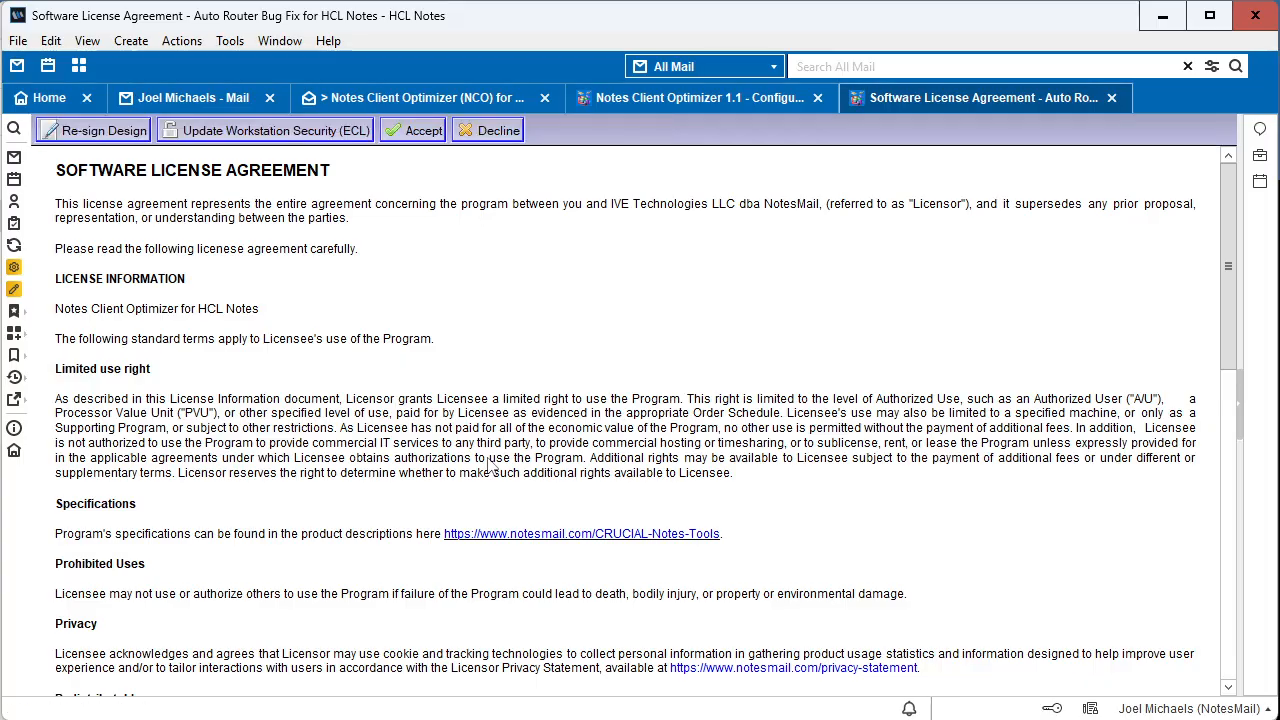
pyautogui.click(424, 131)
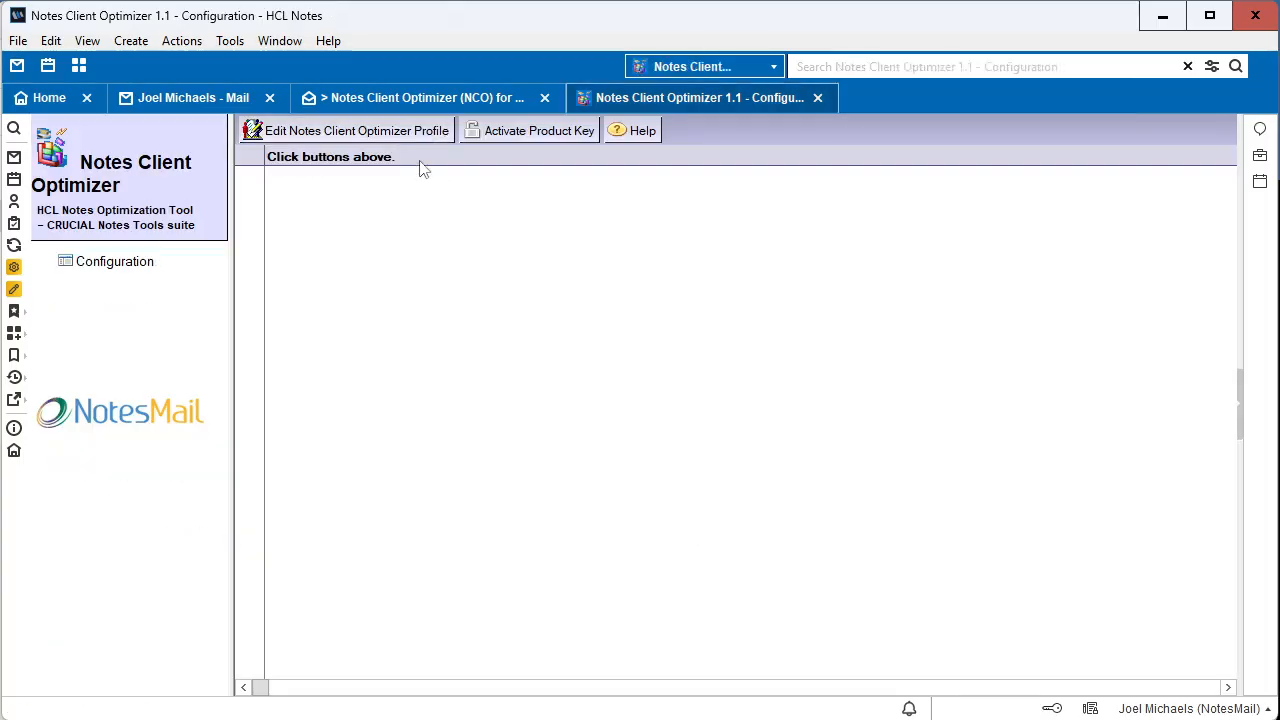
# Step: Open the Notes Client Optimizer Profile for editing and review its target folder, reset, repair, compacting and logging options
pyautogui.click(418, 134)
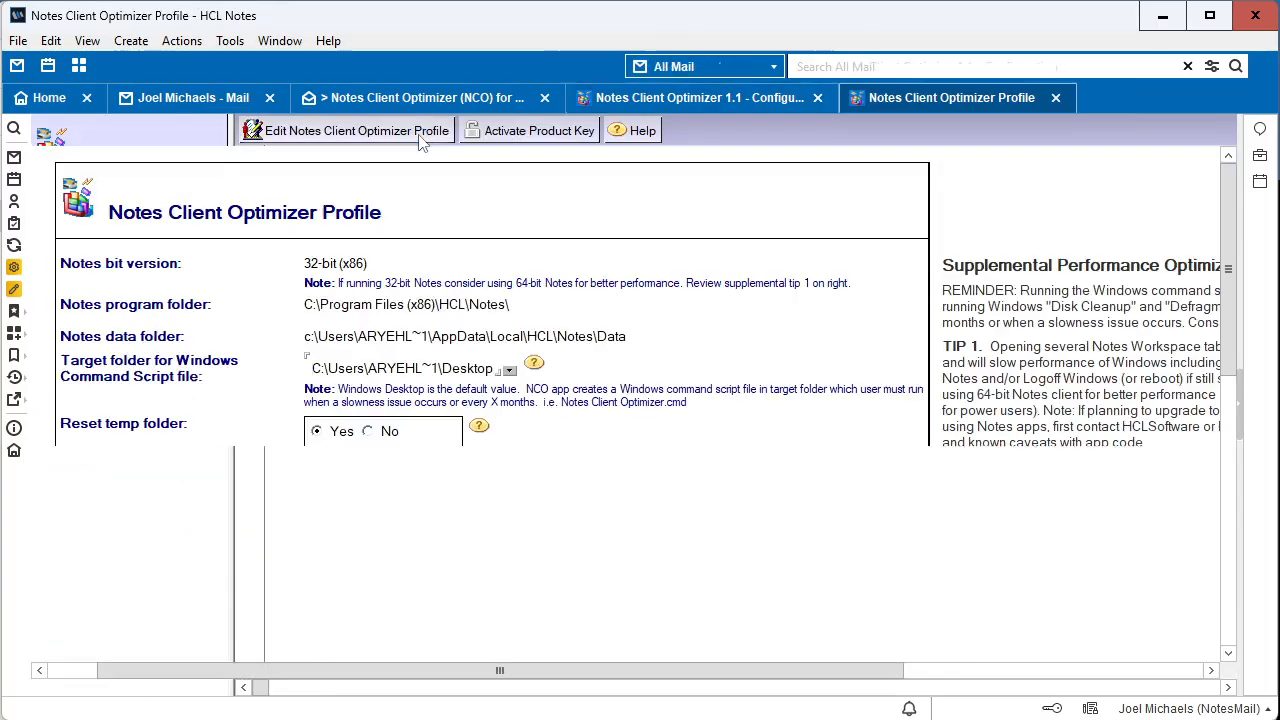
pyautogui.click(420, 138)
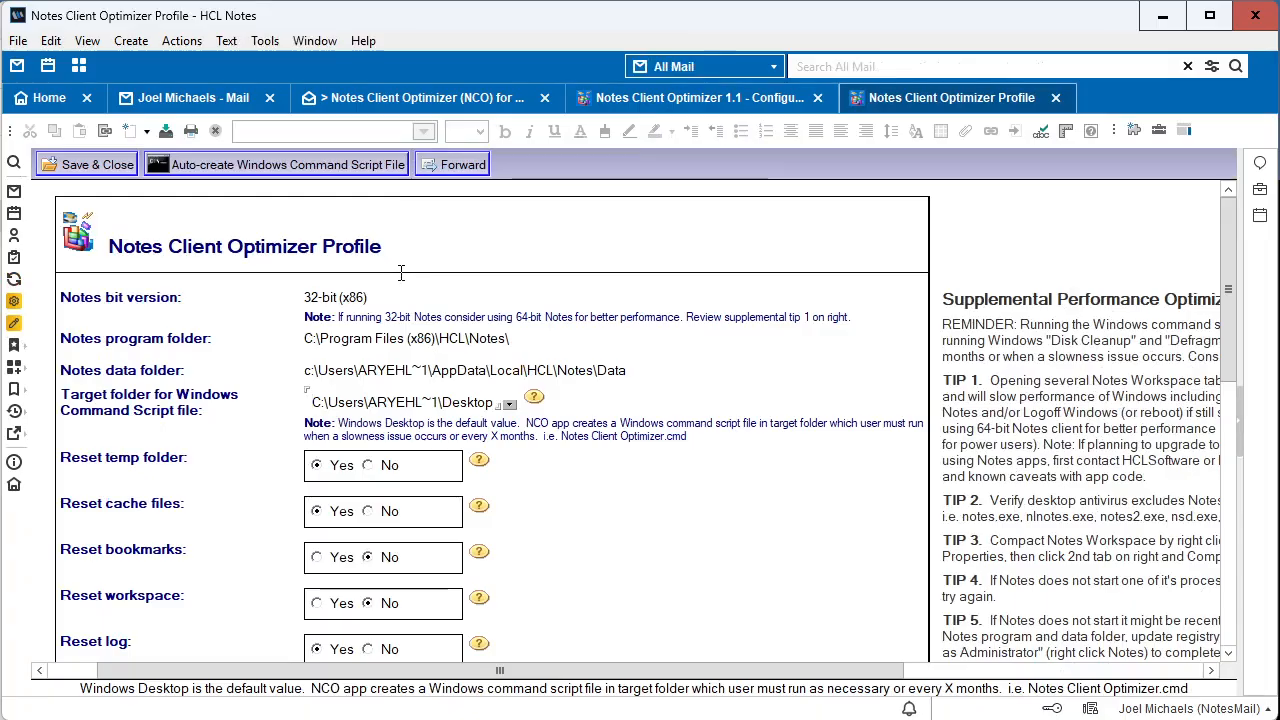
pyautogui.scroll(-2, 400, 272)
pyautogui.scroll(-6, 404, 274)
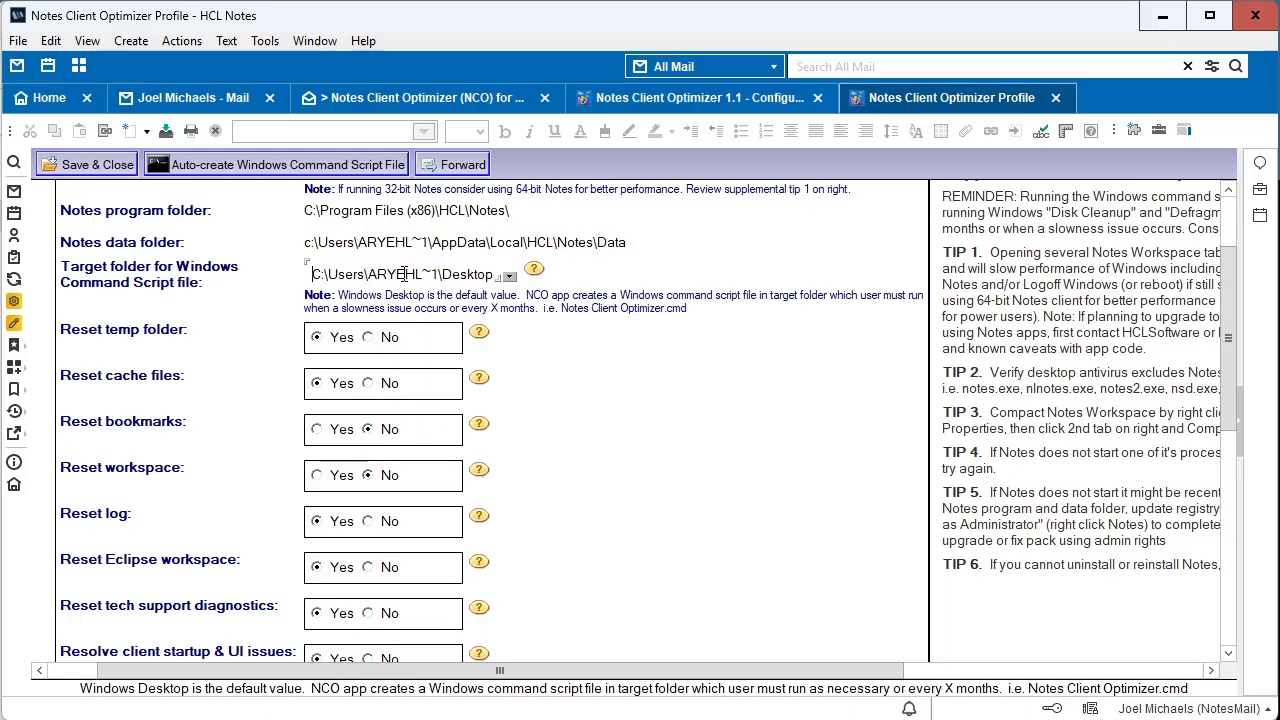
pyautogui.scroll(-6, 405, 283)
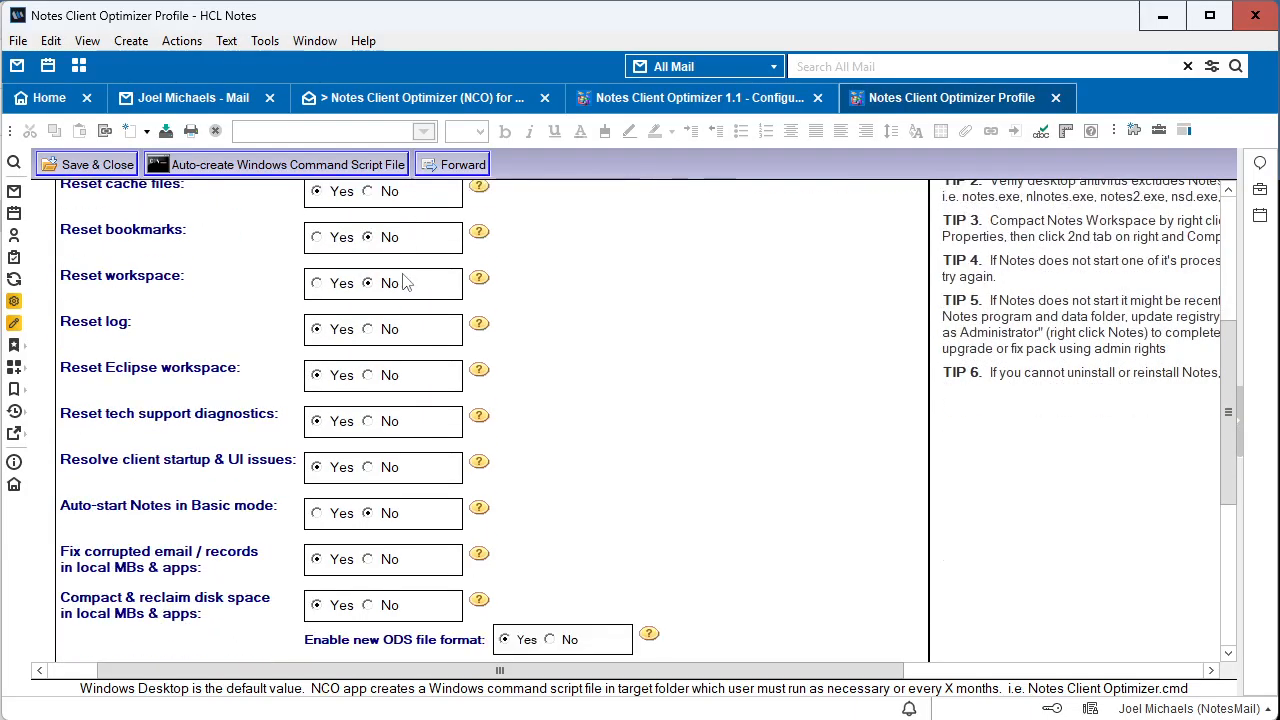
pyautogui.scroll(-2, 405, 283)
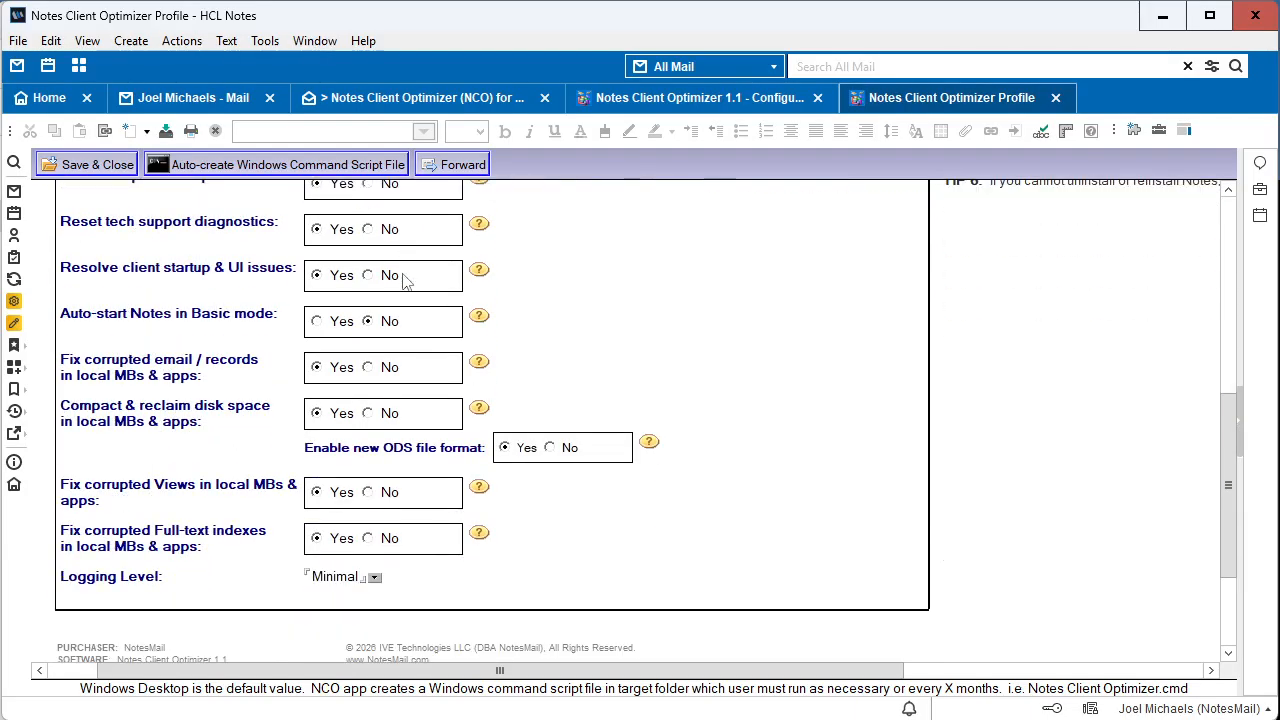
pyautogui.scroll(4, 405, 283)
pyautogui.scroll(3, 405, 283)
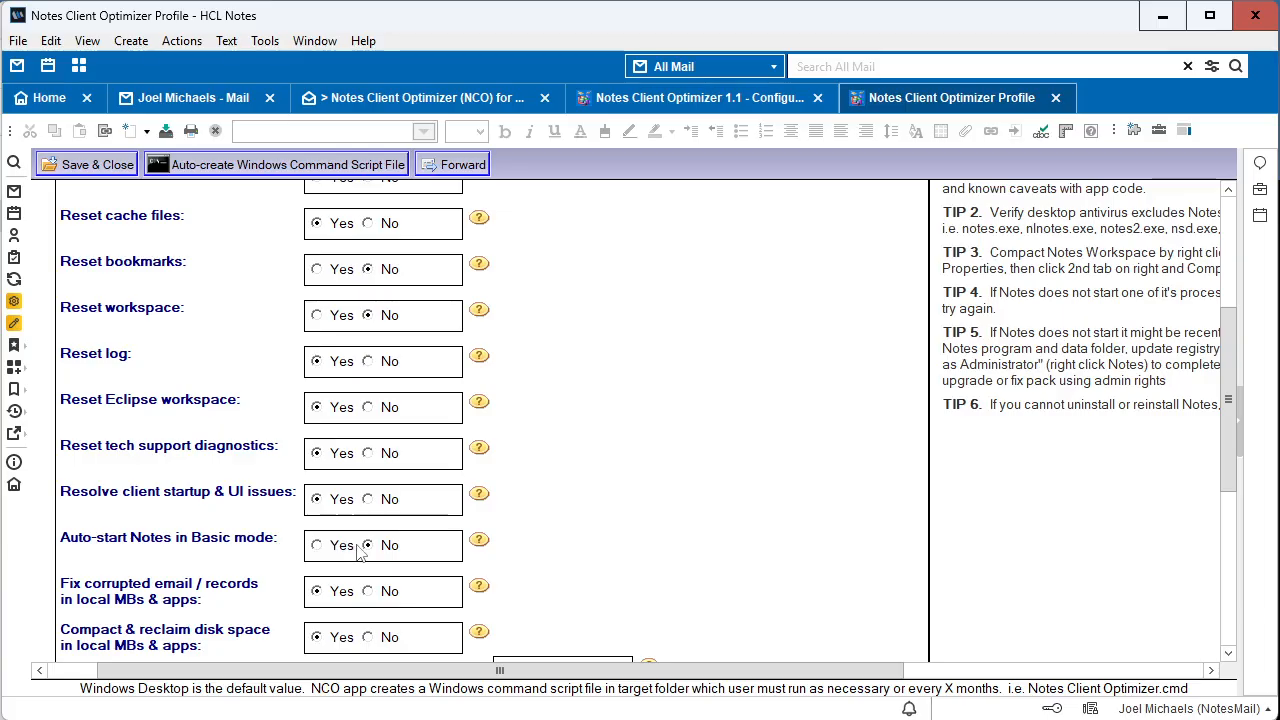
pyautogui.scroll(1, 358, 553)
pyautogui.scroll(3, 358, 553)
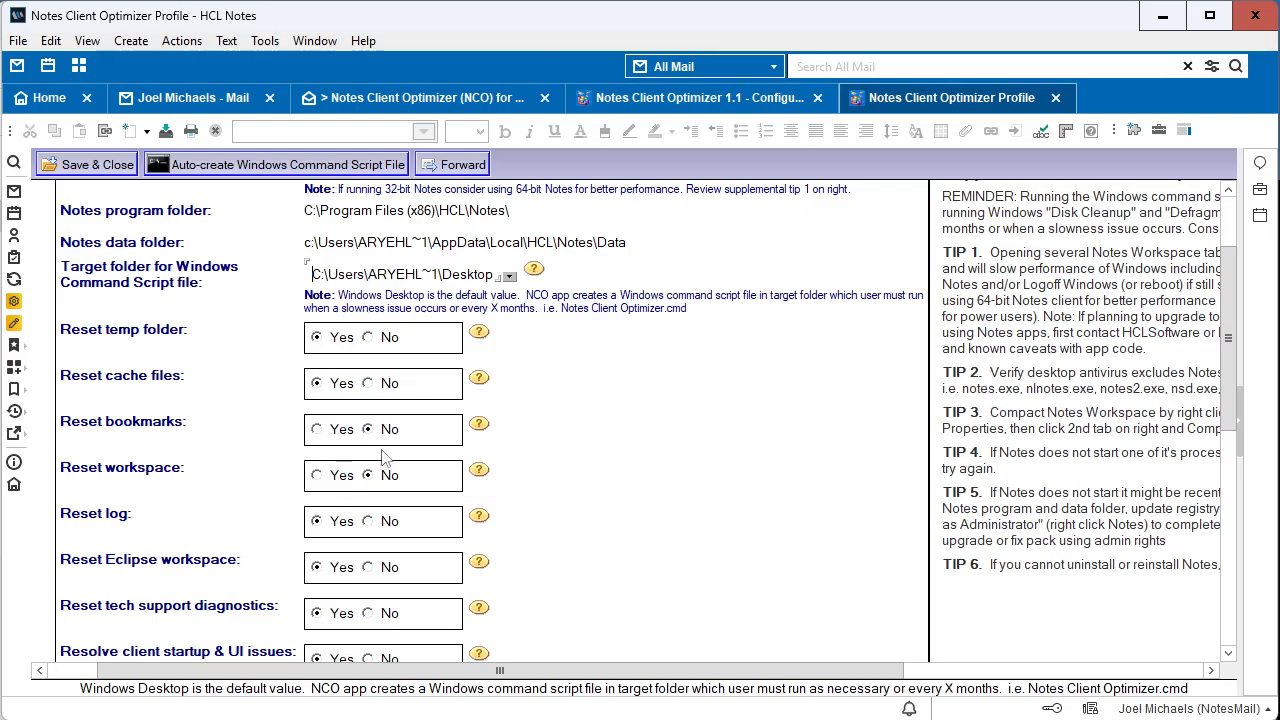
pyautogui.scroll(-3, 400, 445)
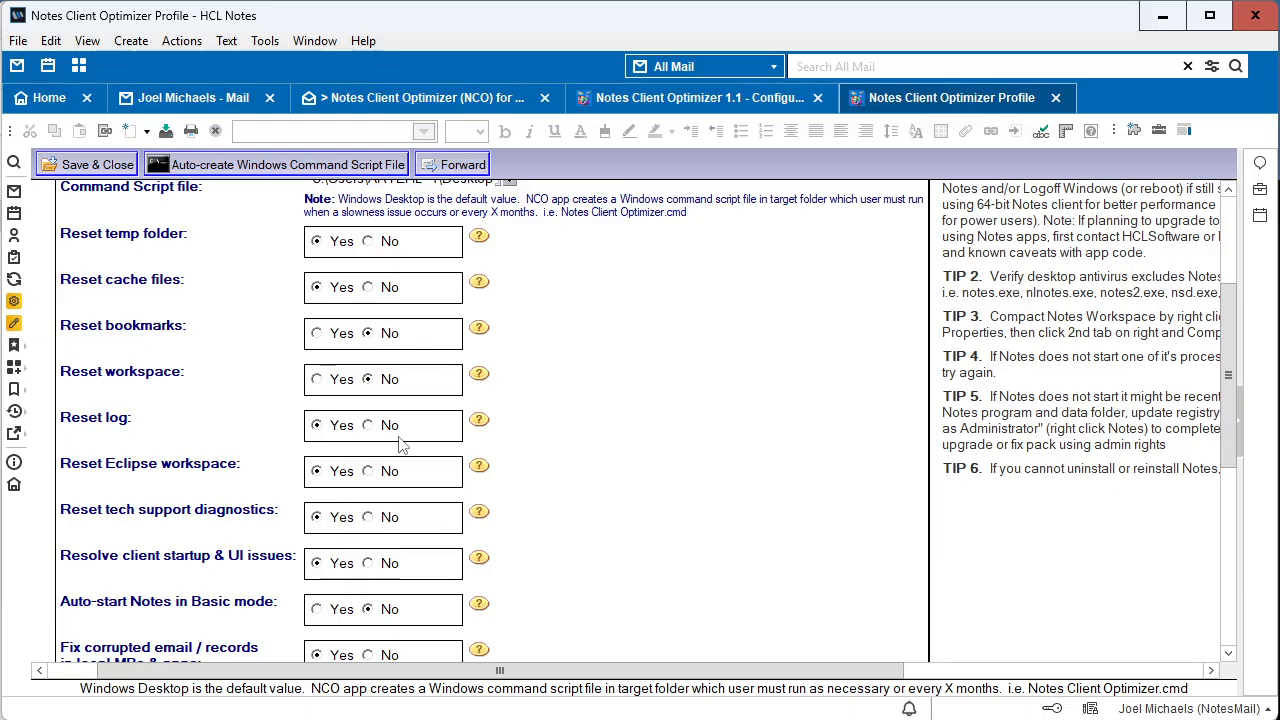
pyautogui.scroll(5, 400, 445)
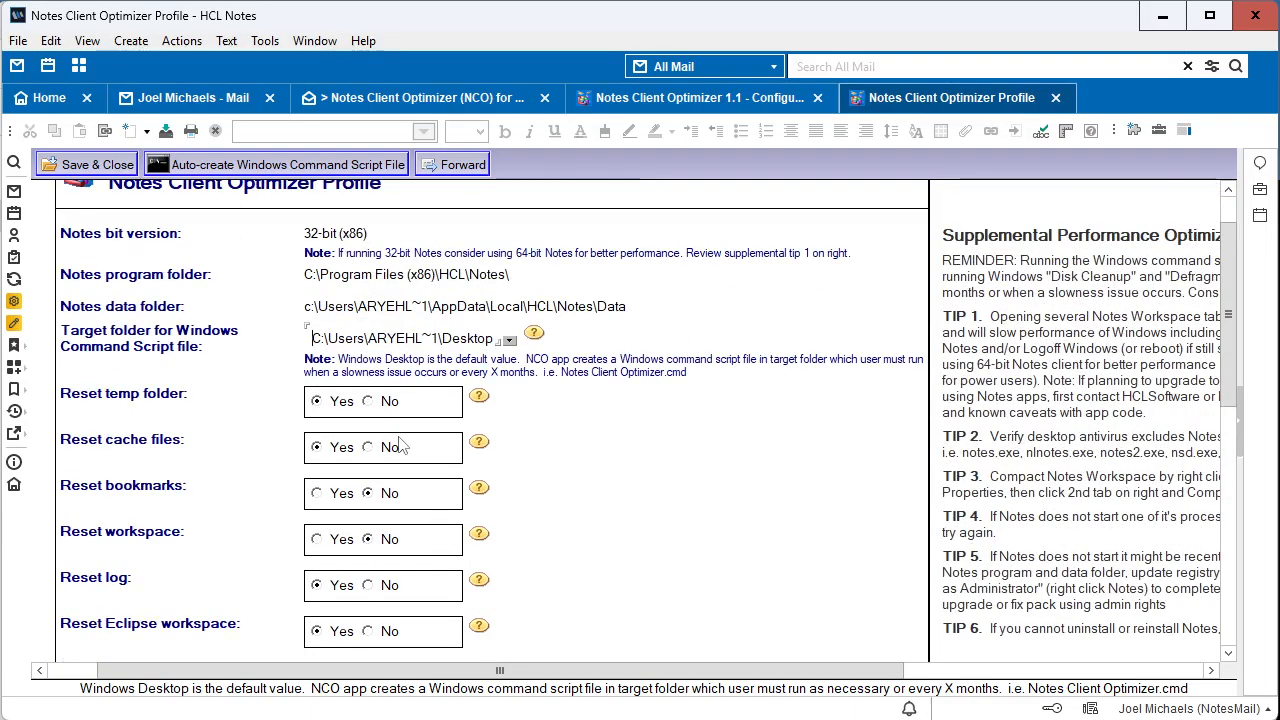
pyautogui.scroll(2, 748, 395)
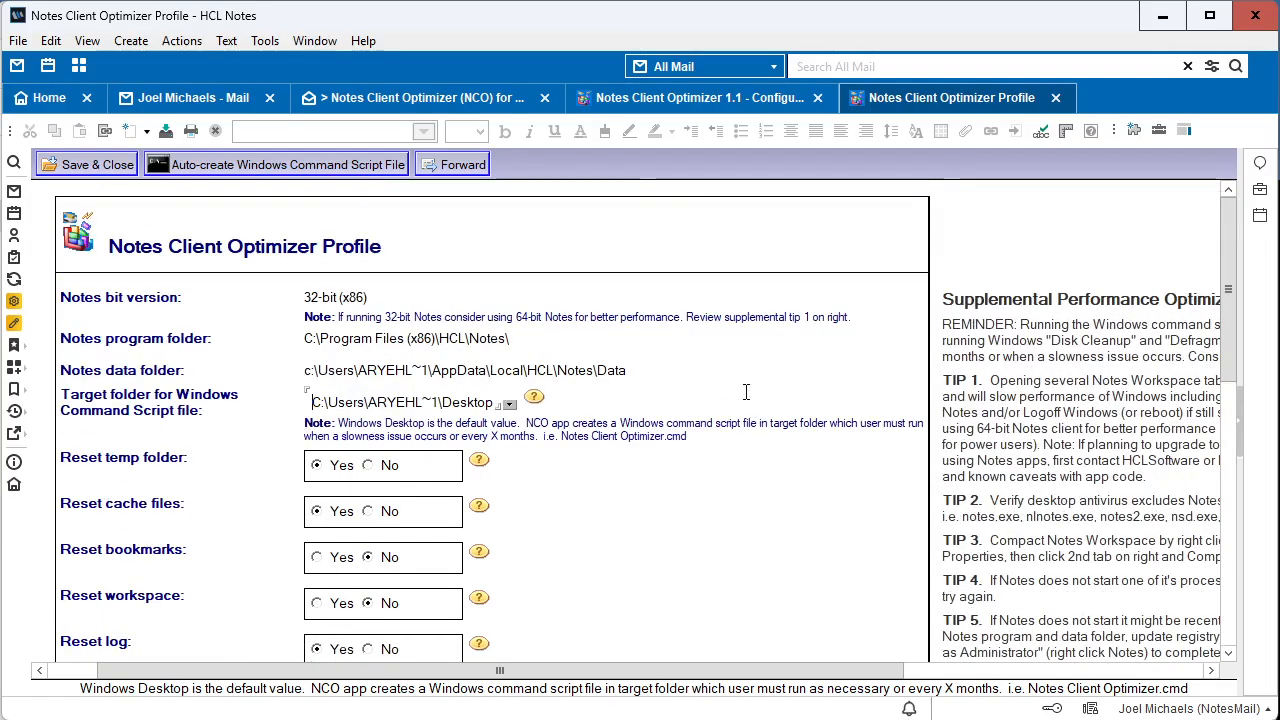
# Step: Auto-create the Windows command script file from the profile and close HCL Notes
pyautogui.click(333, 167)
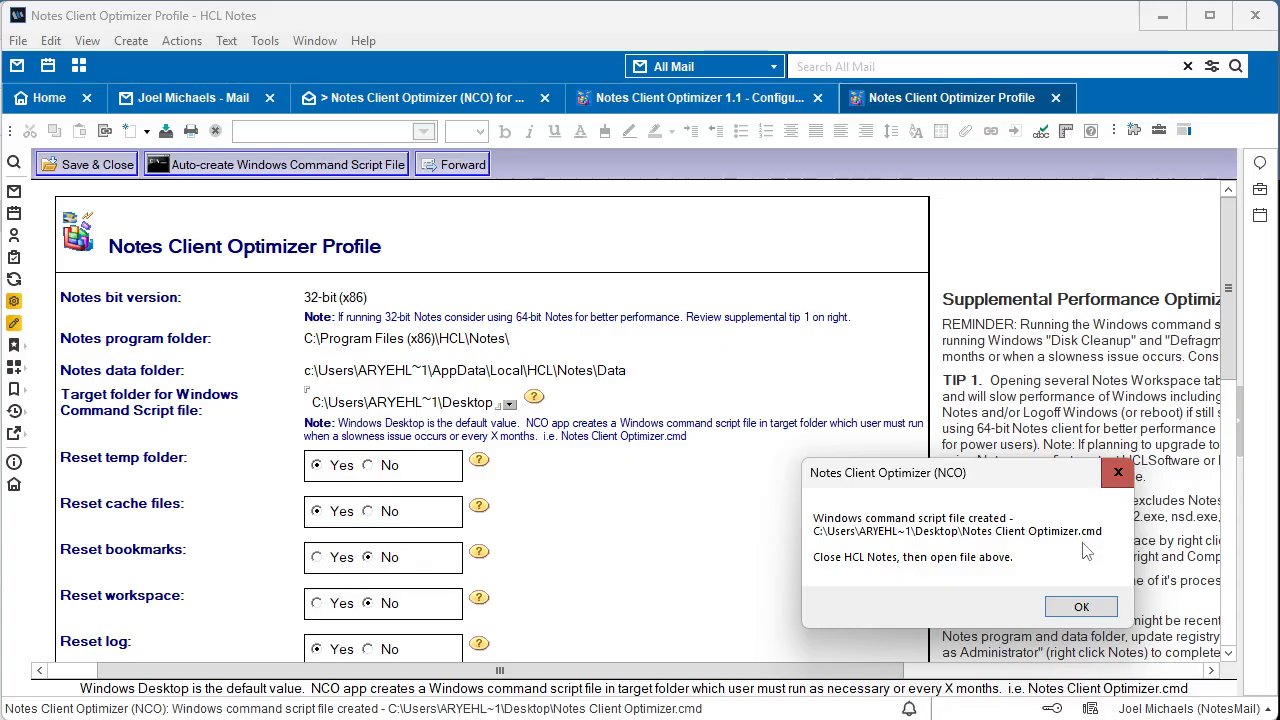
pyautogui.click(1082, 605)
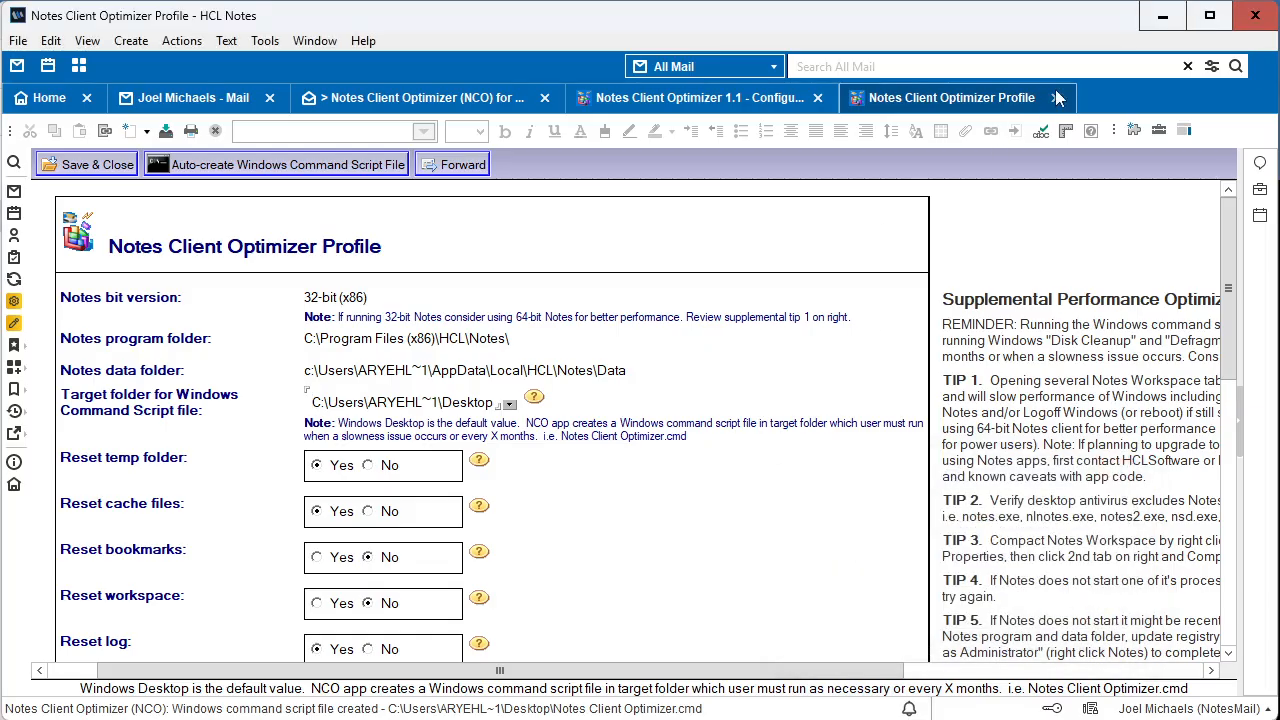
pyautogui.click(1254, 17)
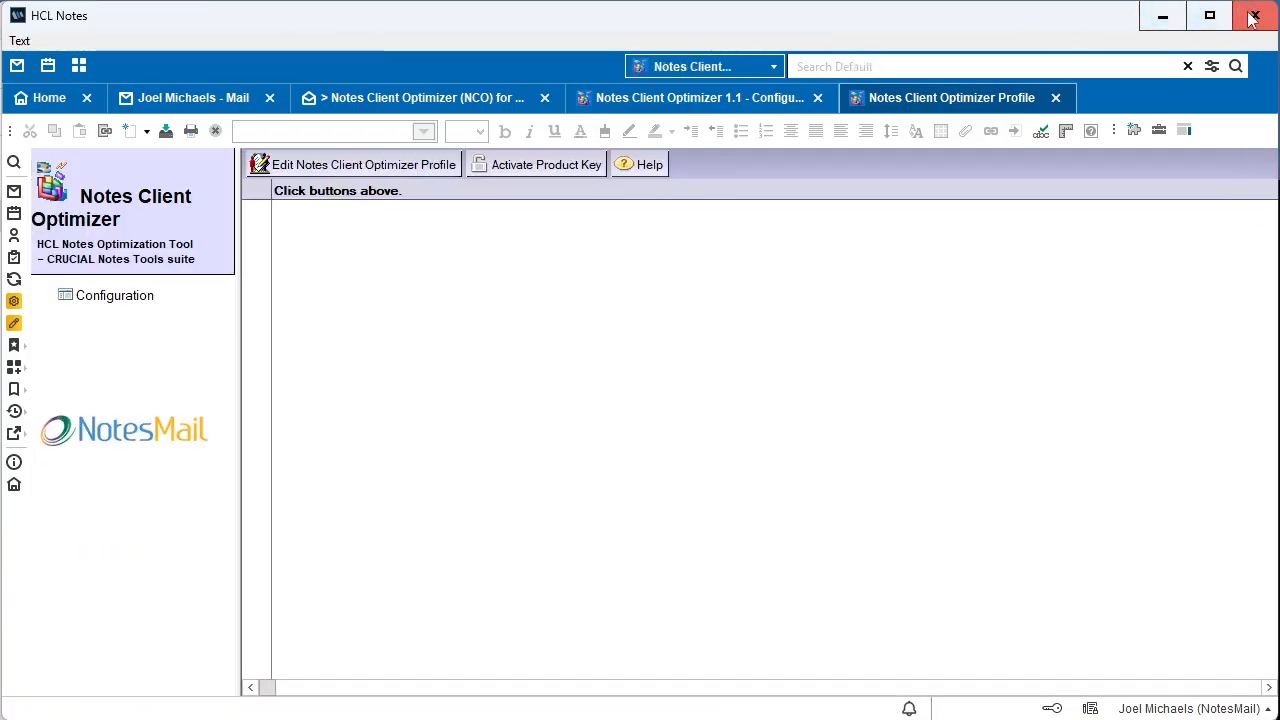
pyautogui.click(1254, 17)
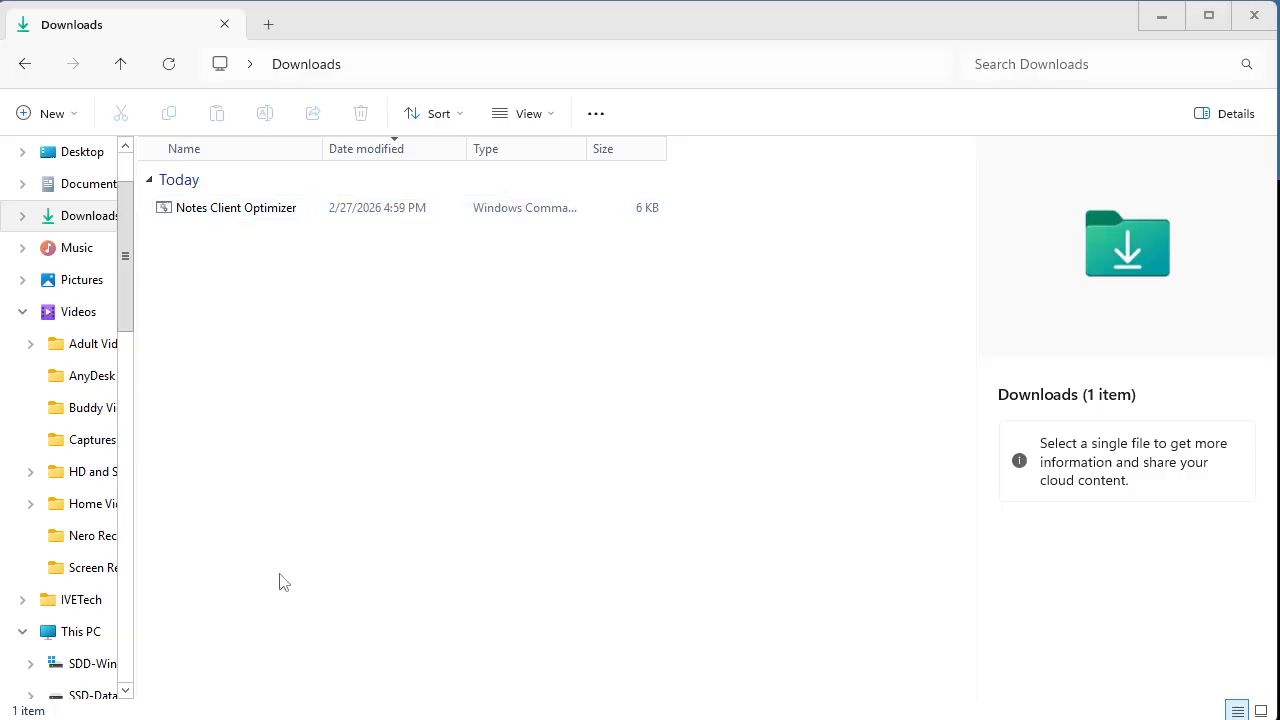
# Step: Run the Notes Client Optimizer command script from the Downloads folder and continue past its tips to end the HCL Notes tasks
pyautogui.click(282, 220)
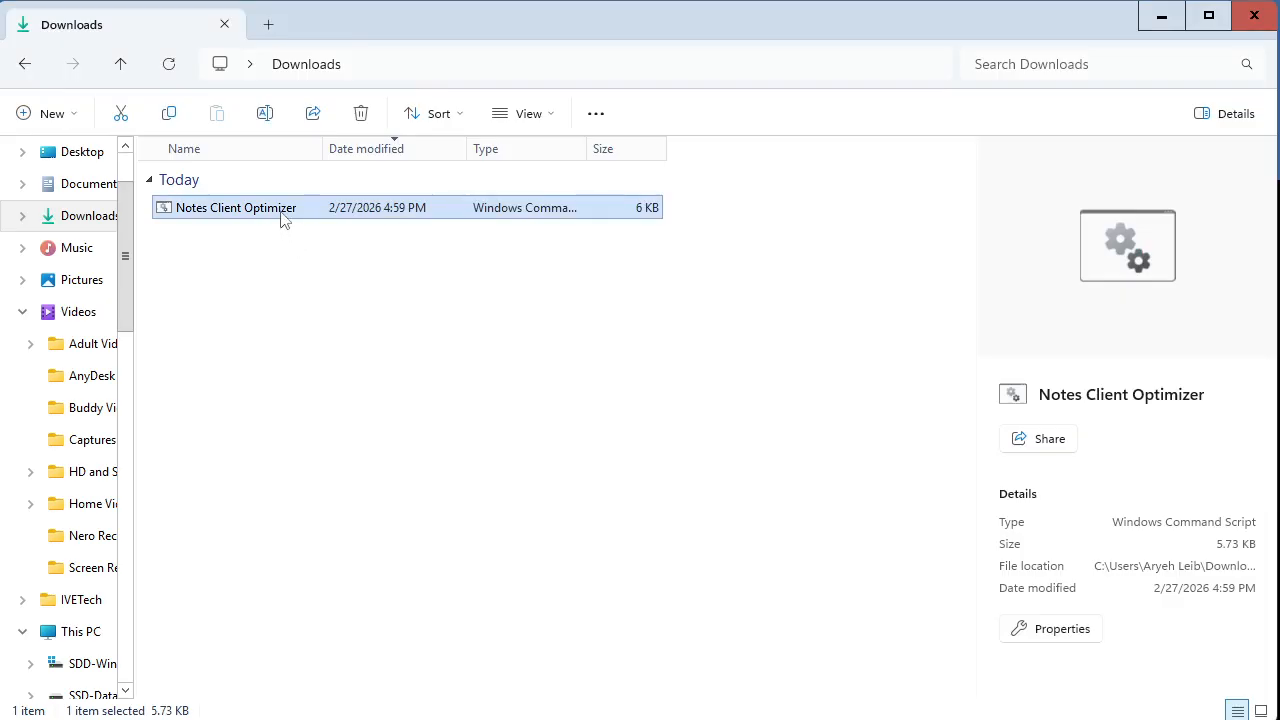
pyautogui.doubleClick(282, 214)
pyautogui.moveTo(311, 198); pyautogui.dragTo(108, 33)
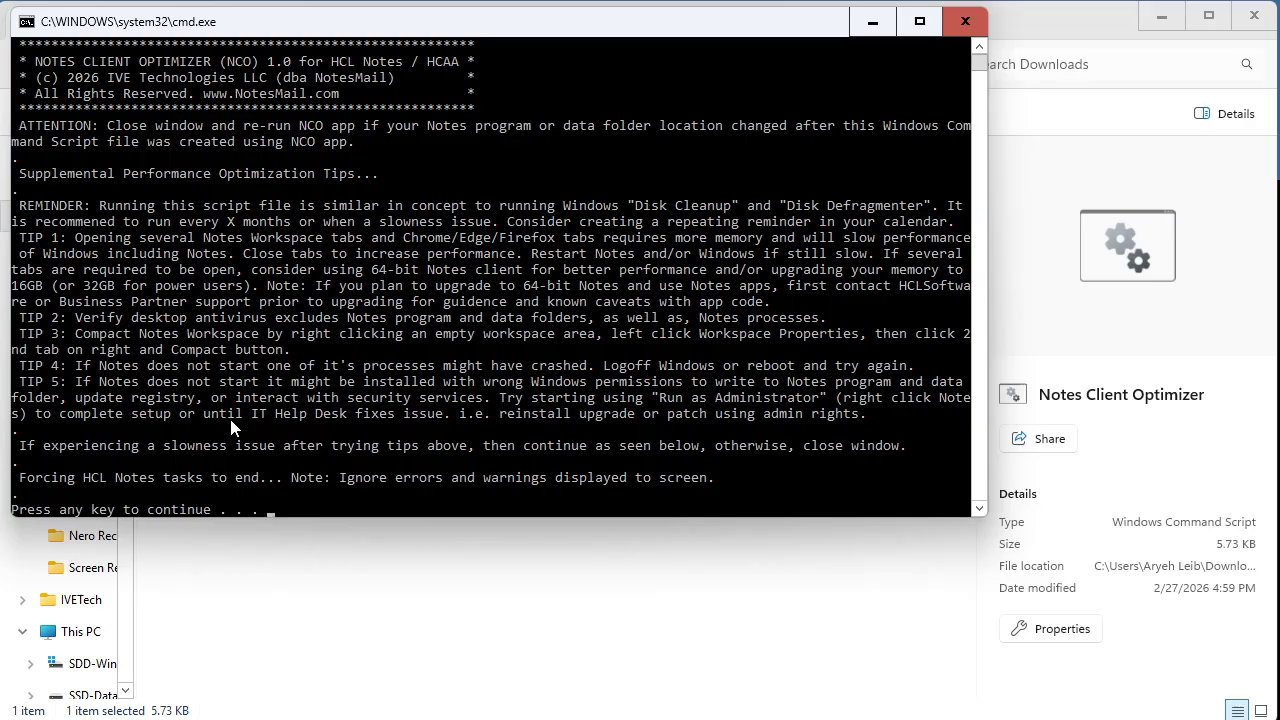
pyautogui.press('Return')
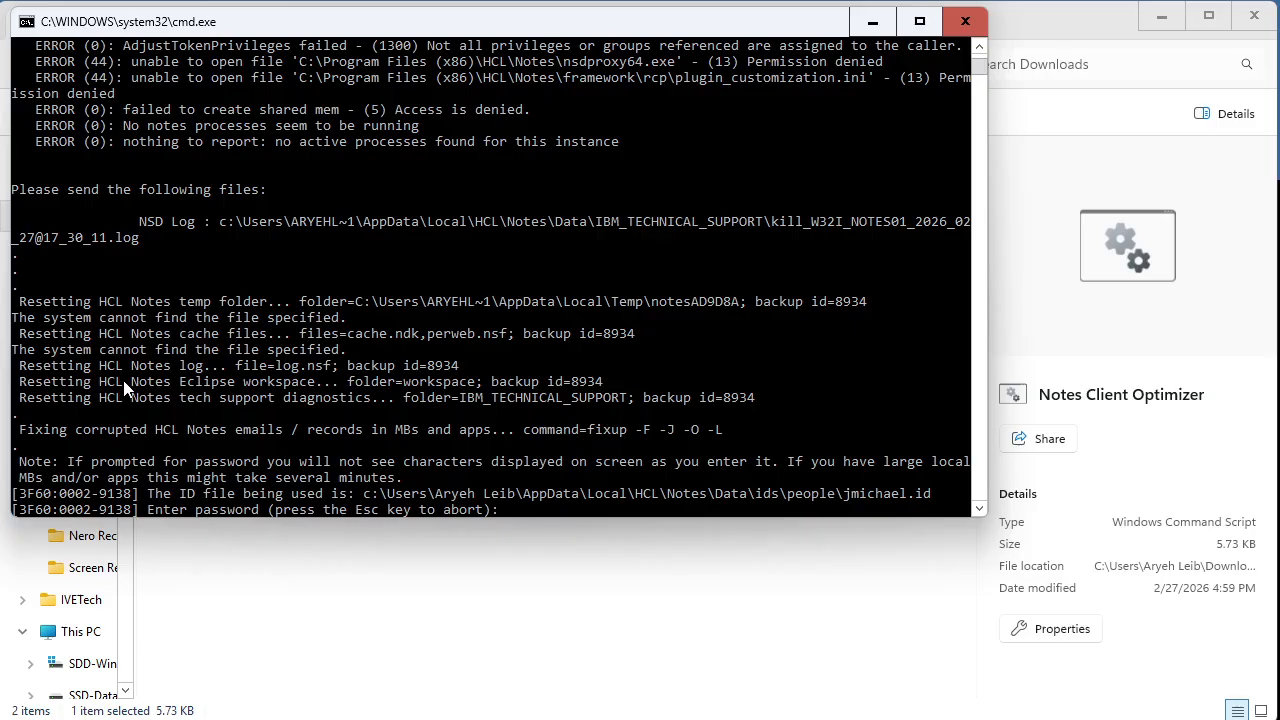
# Step: Enter the Notes ID password for each of the fixup, compact, view repair and full-text index repair tasks
pyautogui.press('Return')
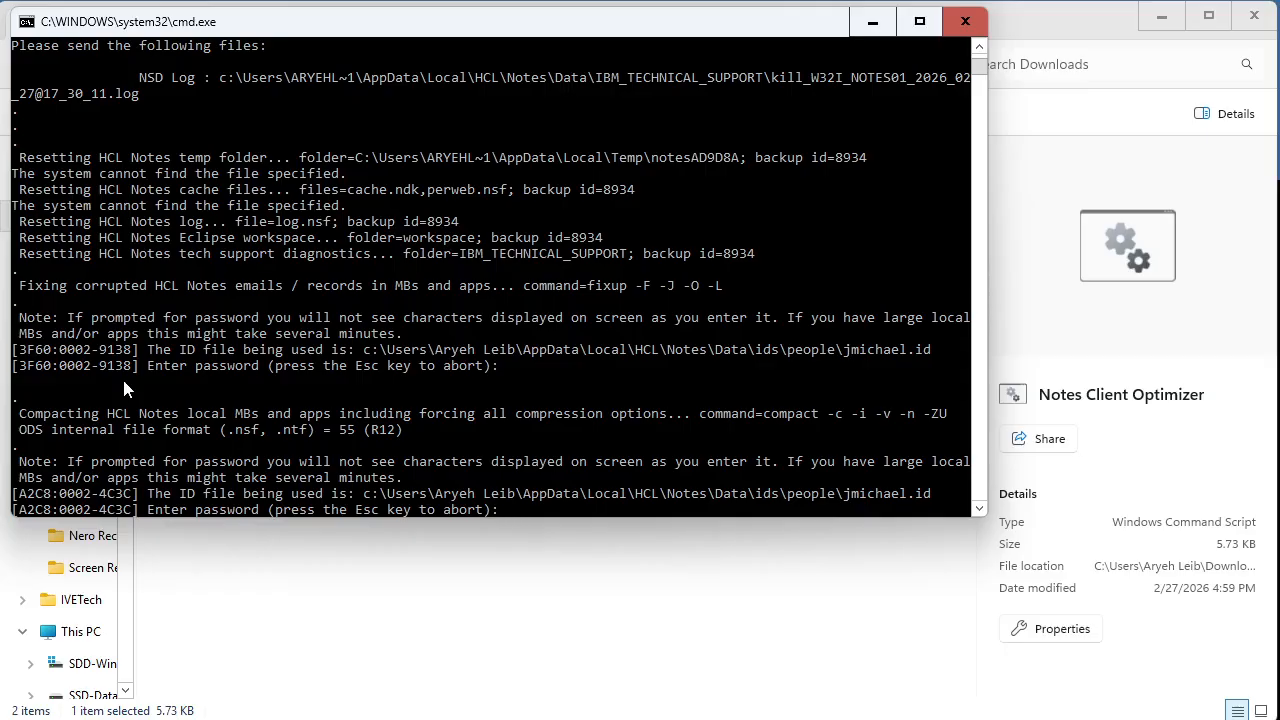
pyautogui.press('Return')
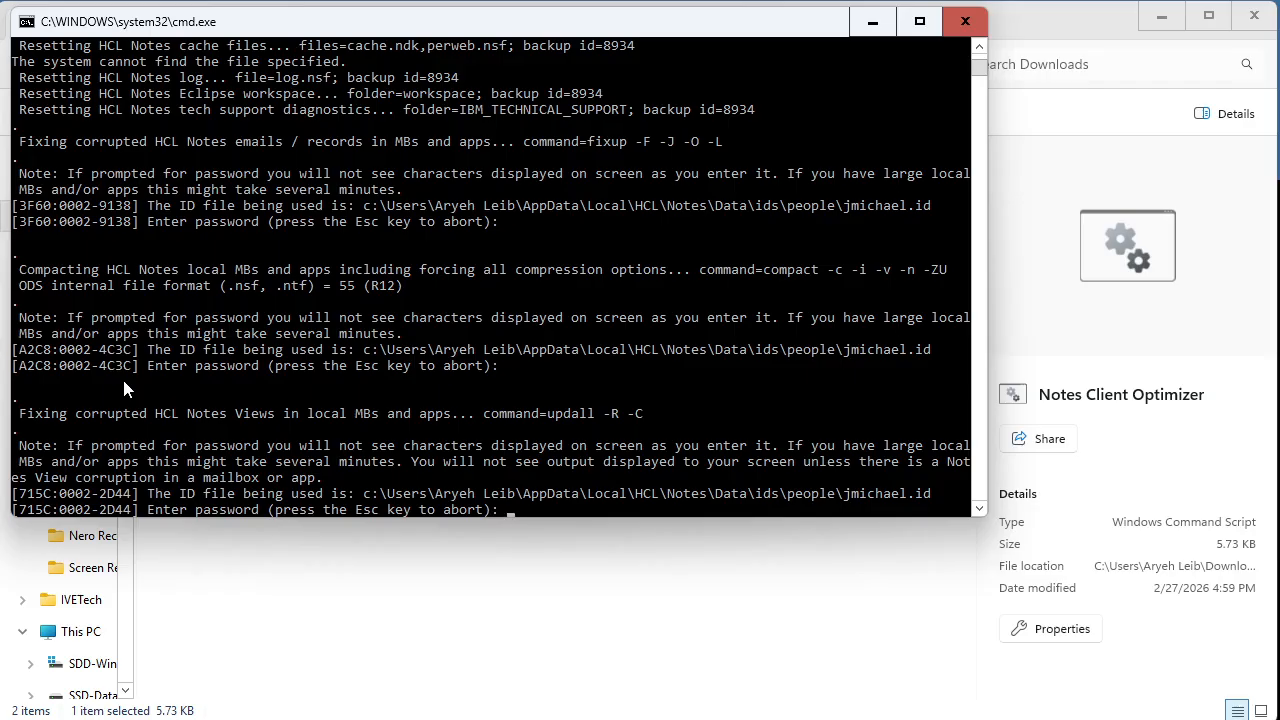
pyautogui.press('Return')
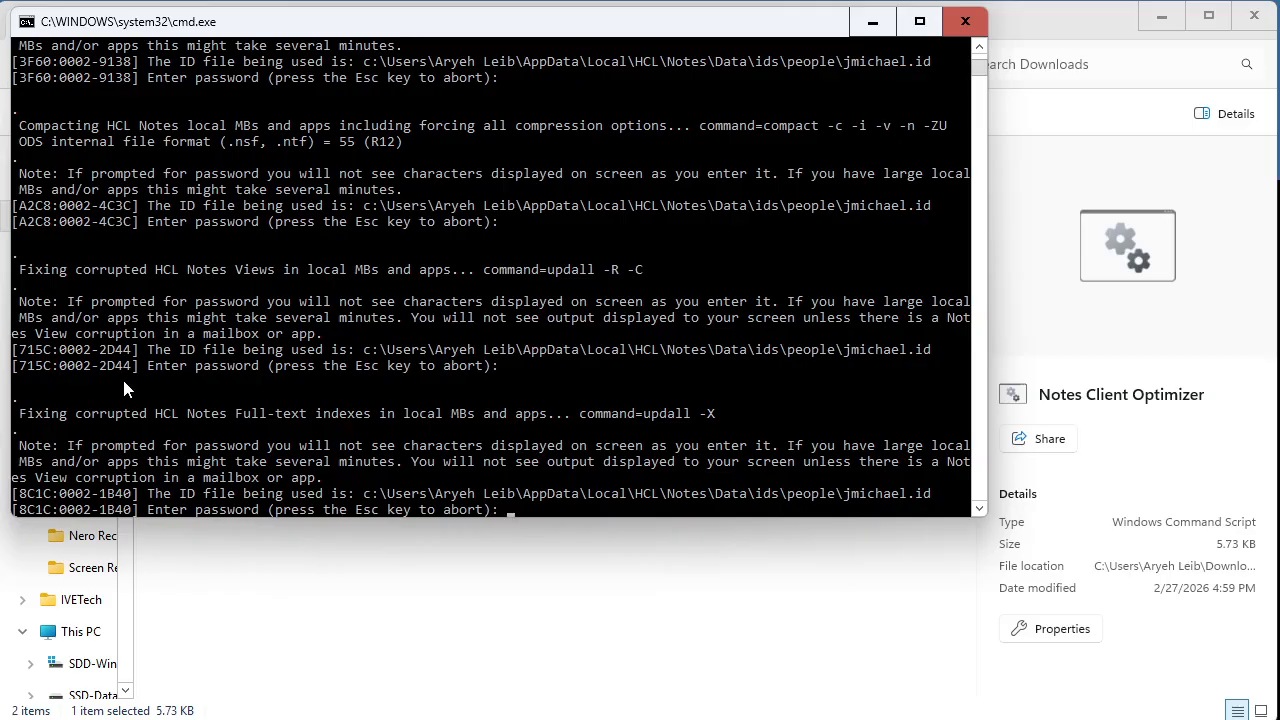
pyautogui.press('Return')
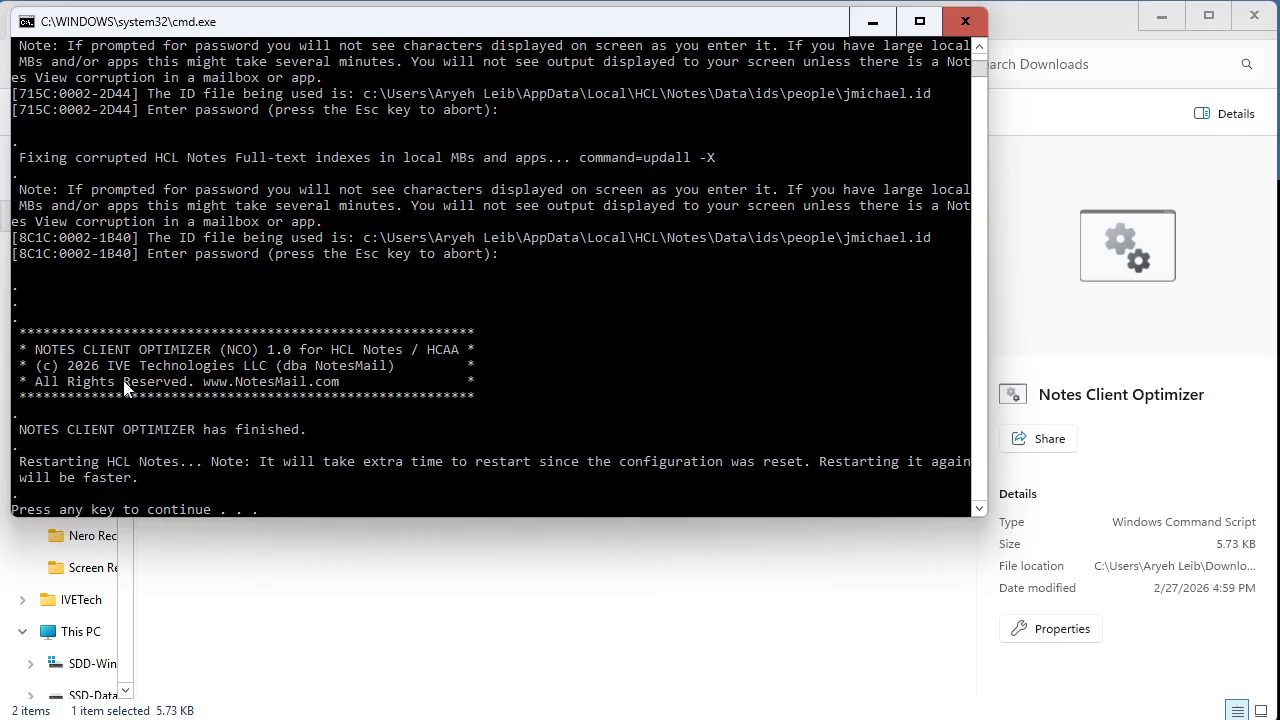
# Step: Continue the finished script to restart HCL Notes and log in with the account password
pyautogui.press('Return')
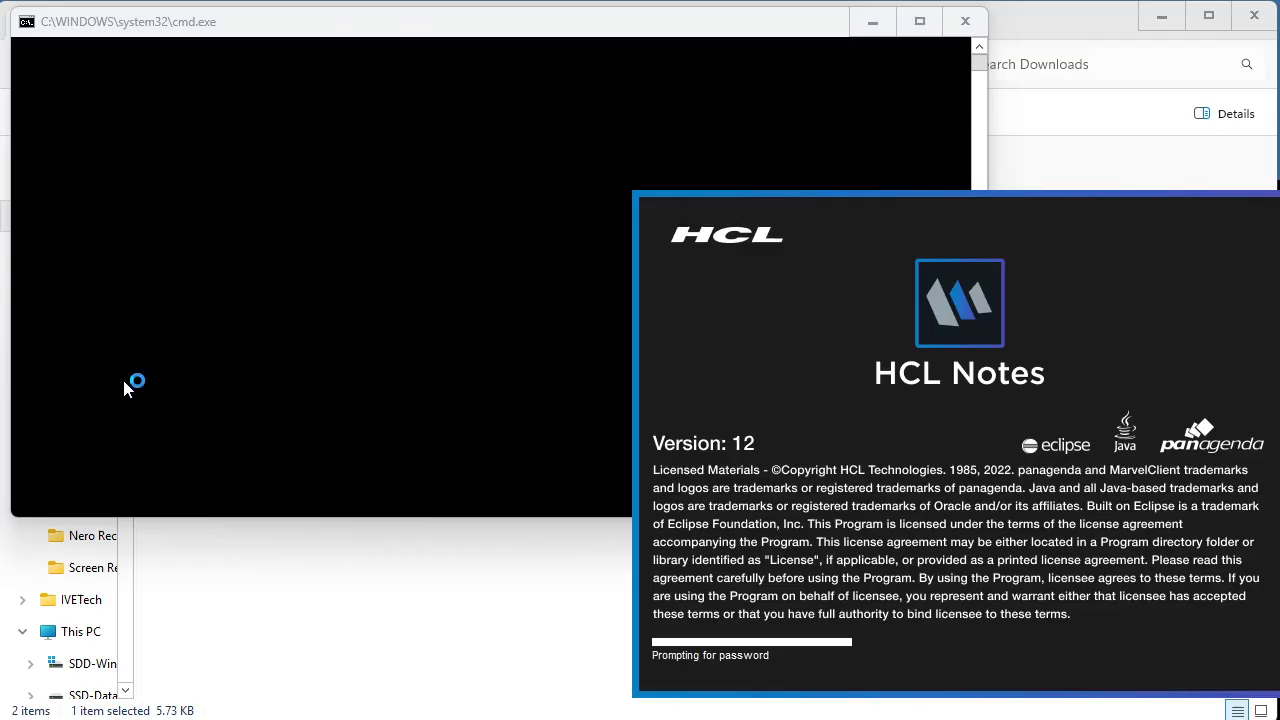
pyautogui.write('********')
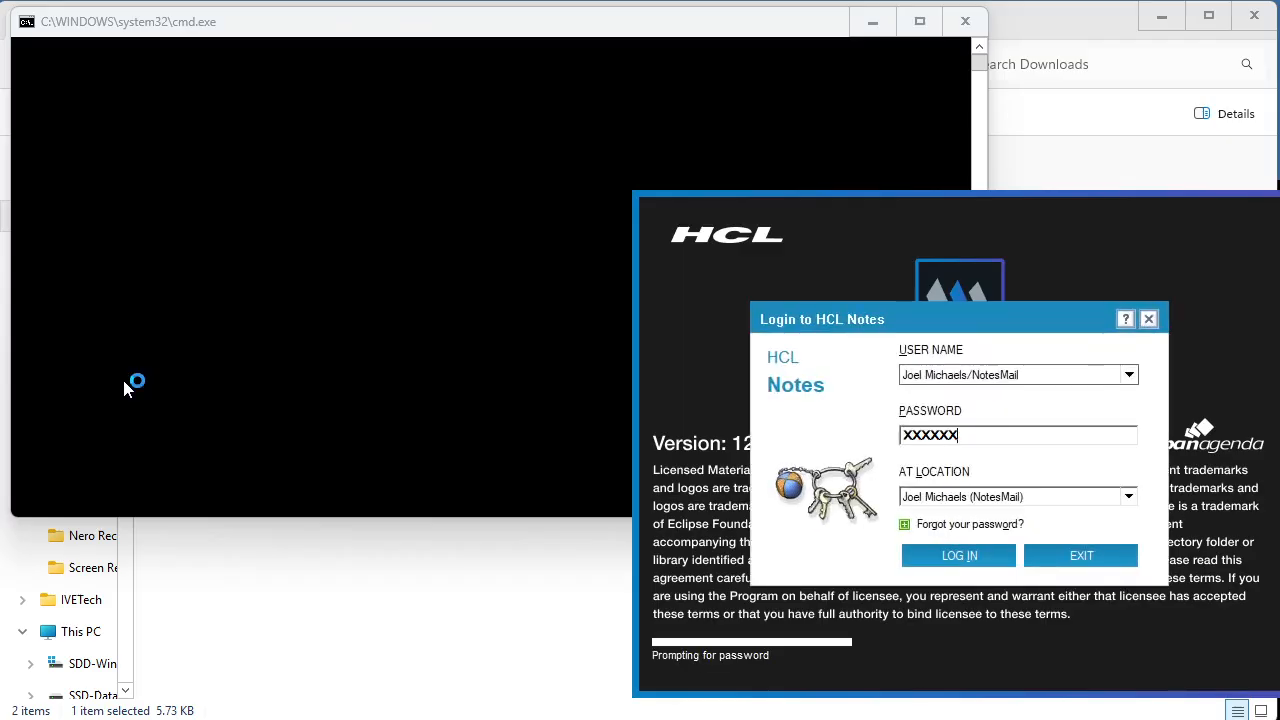
pyautogui.press('Return')
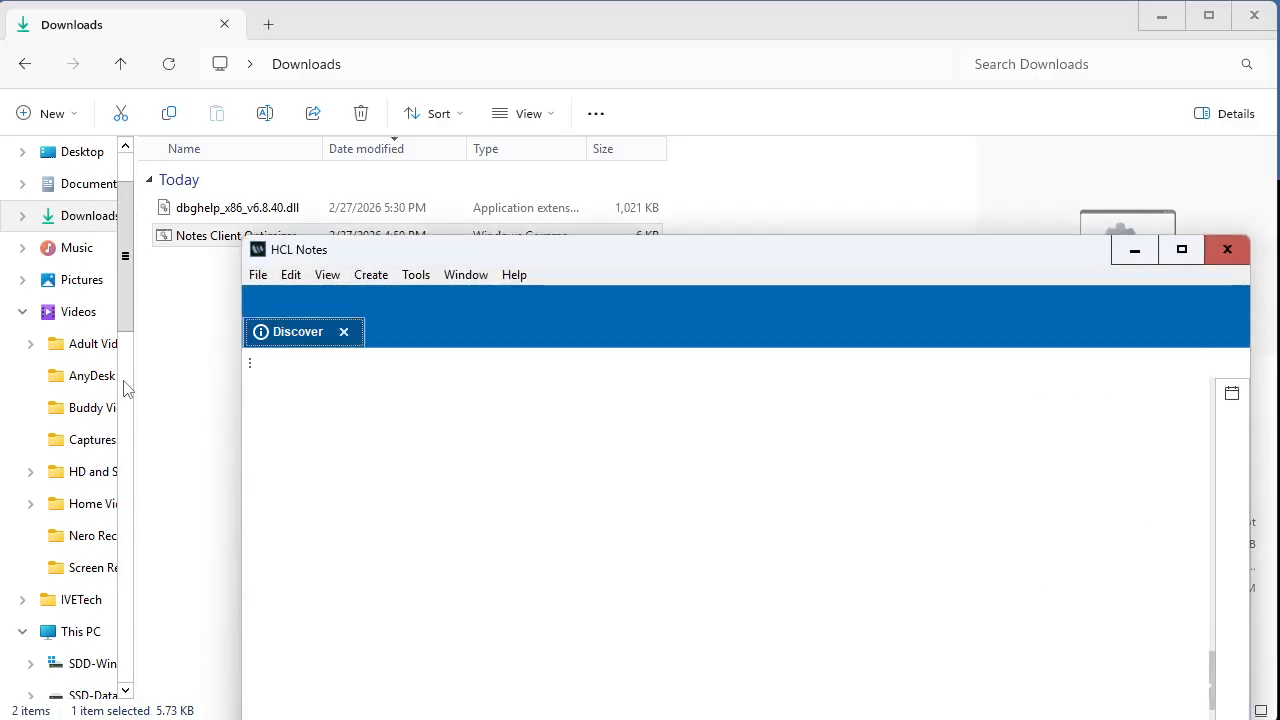
# Step: Move the HCL Notes window to the screen's upper-left corner and widen it across the screen
pyautogui.moveTo(332, 253); pyautogui.dragTo(98, 26)
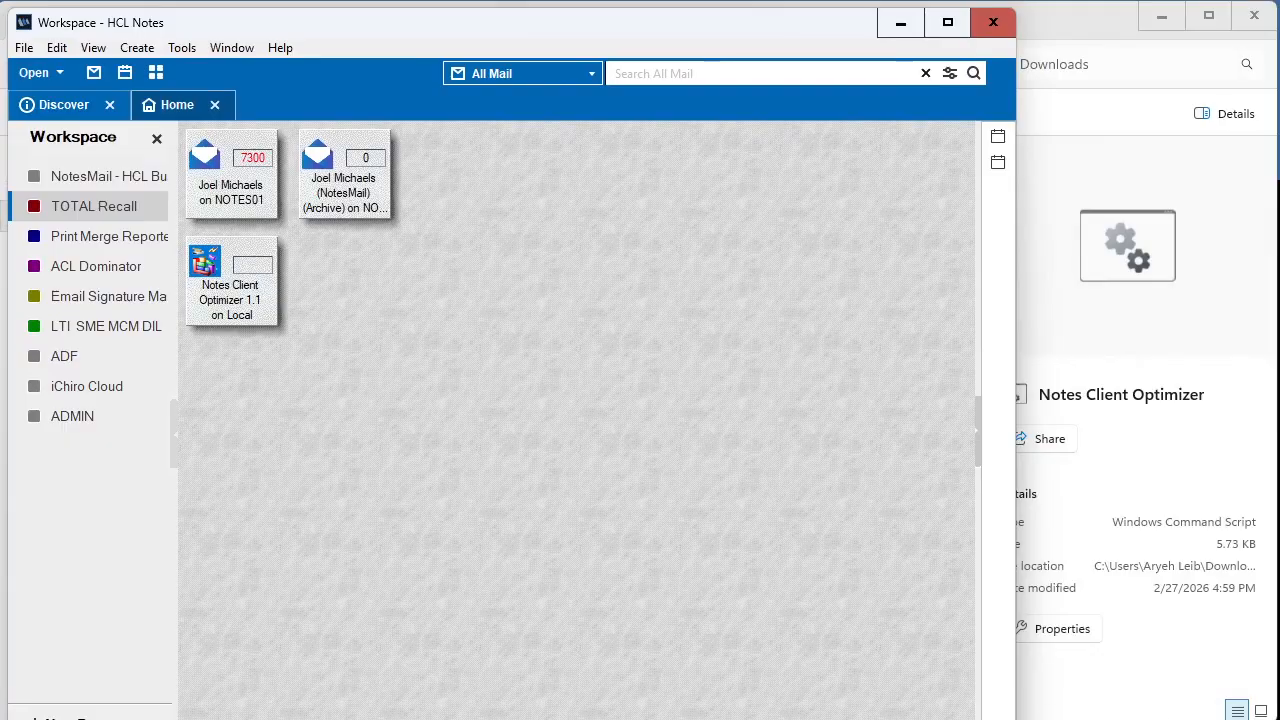
pyautogui.moveTo(1016, 718); pyautogui.dragTo(1260, 710)
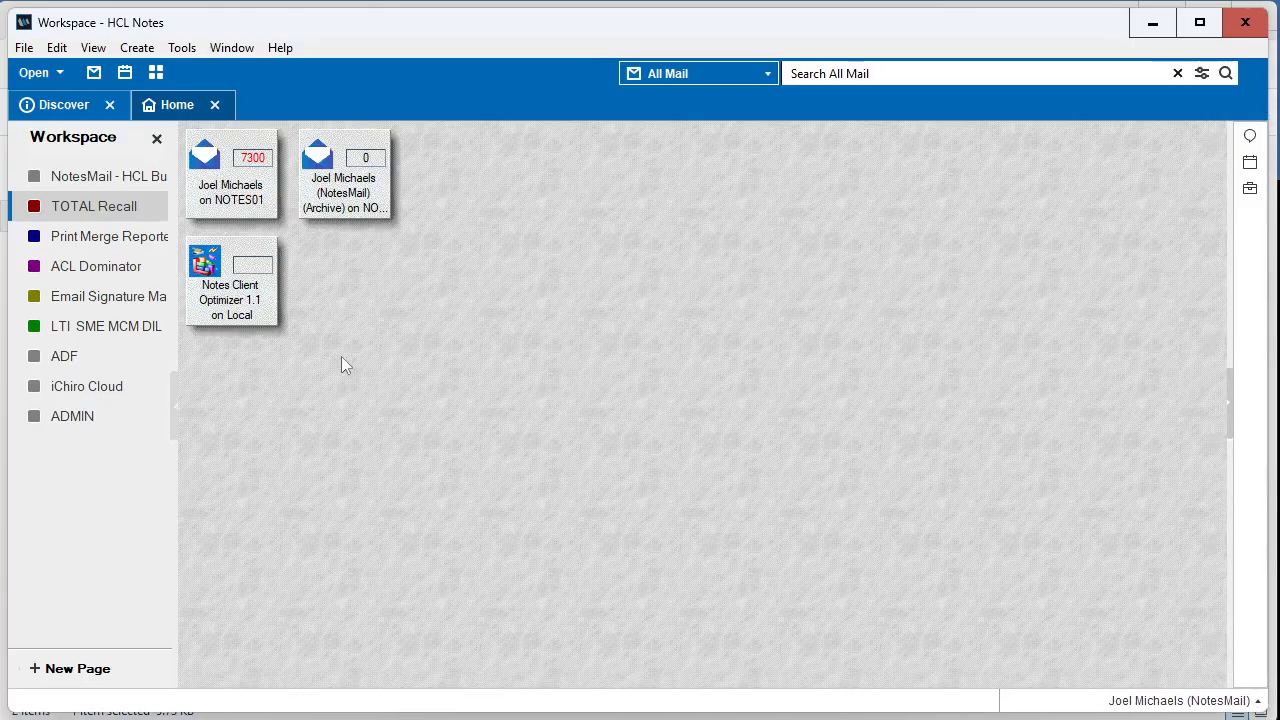
# Step: View the HCL Notes release information and open the About page of the Notes Client Optimizer 1.1 application
pyautogui.click(249, 308)
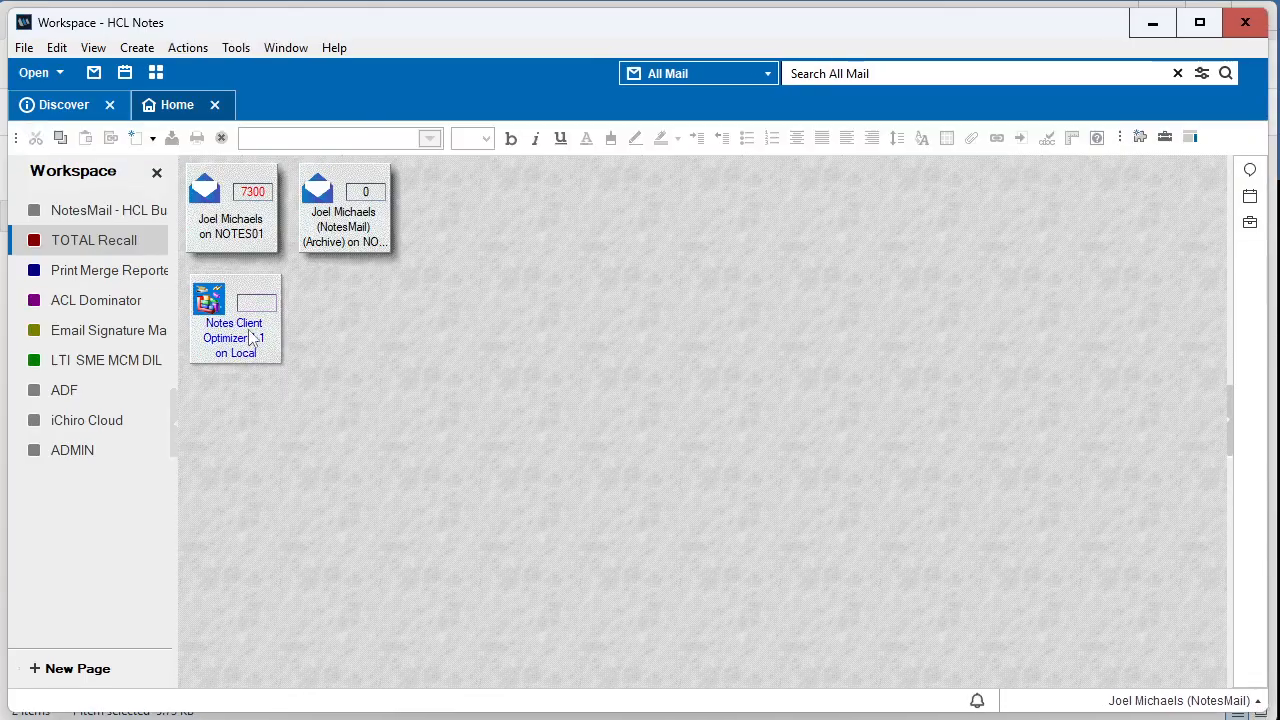
pyautogui.click(336, 48)
pyautogui.click(403, 293)
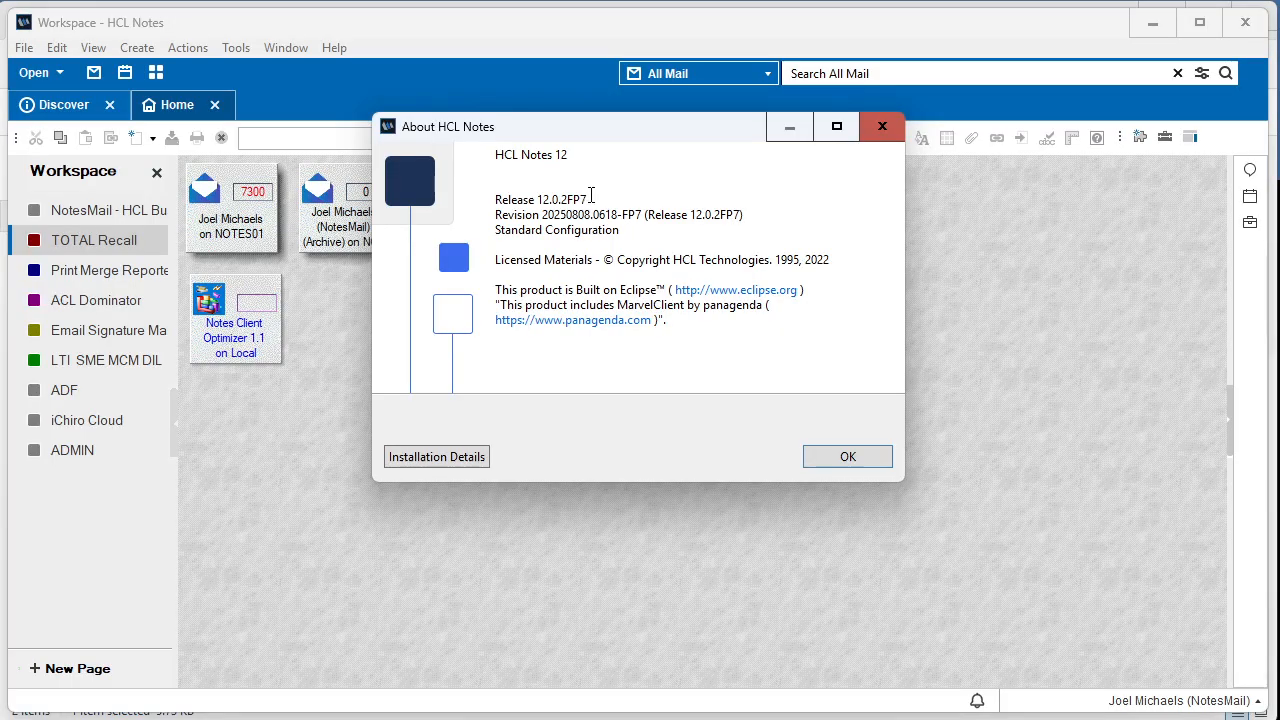
pyautogui.click(818, 456)
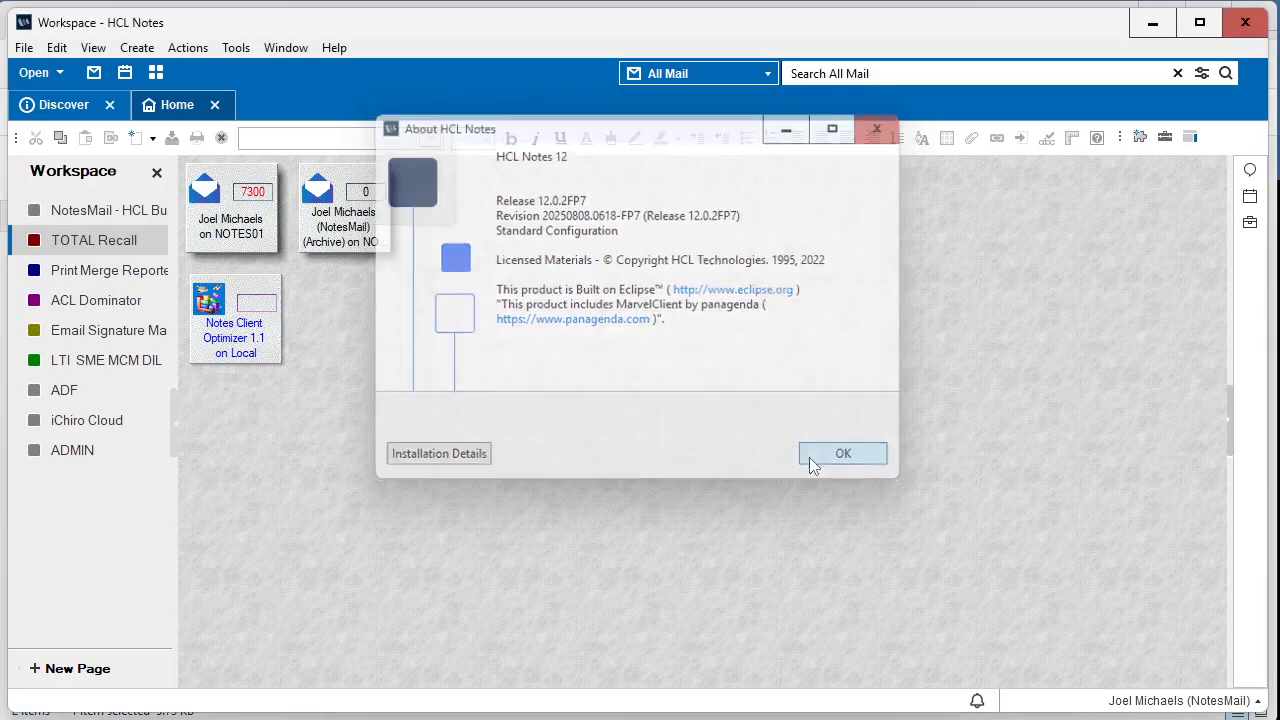
pyautogui.click(335, 48)
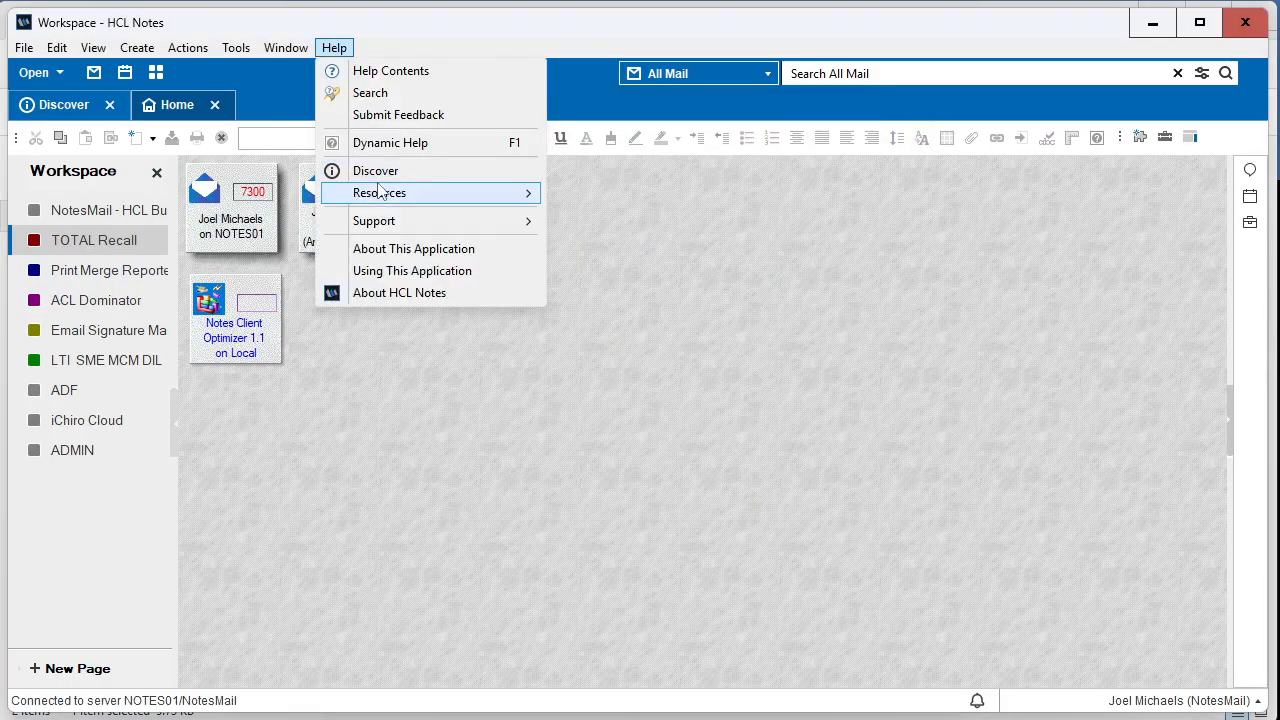
pyautogui.click(366, 249)
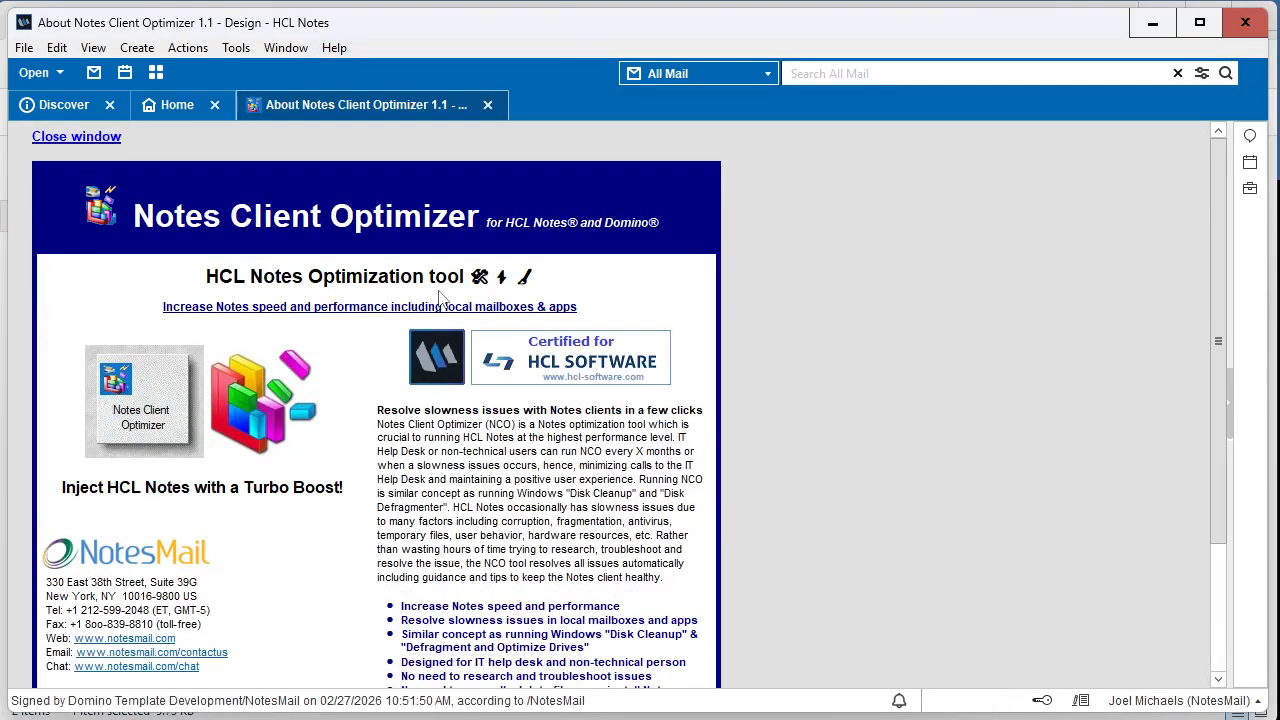